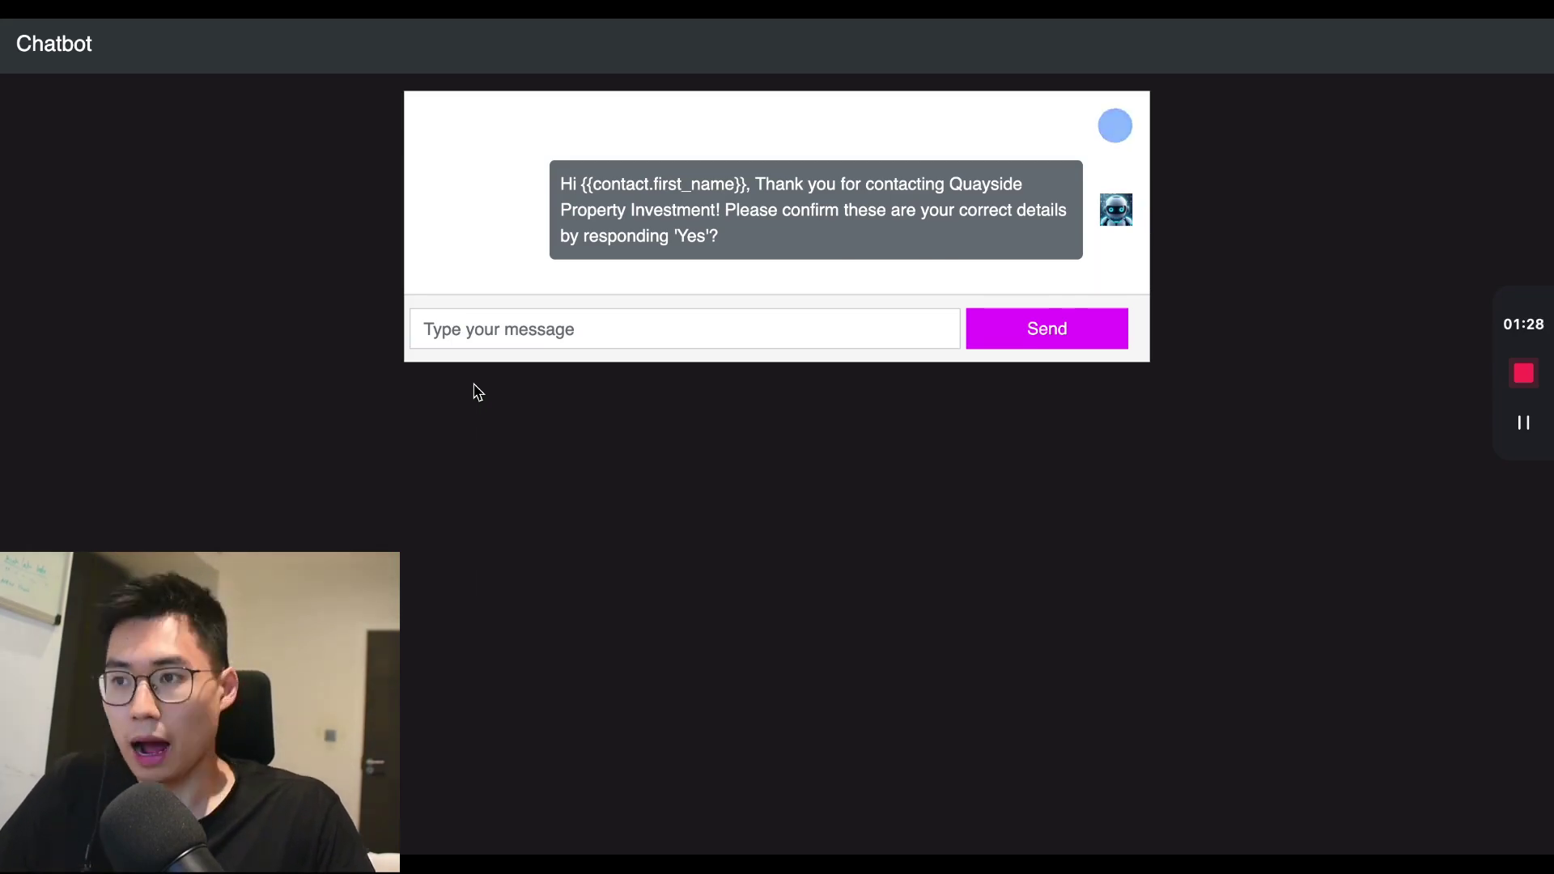
- Bring up the Miro 'Explainer boards' diagram showing the CRM-to-server-to-ChatGPT flow
{"action": "key", "text": "alt+Tab"}
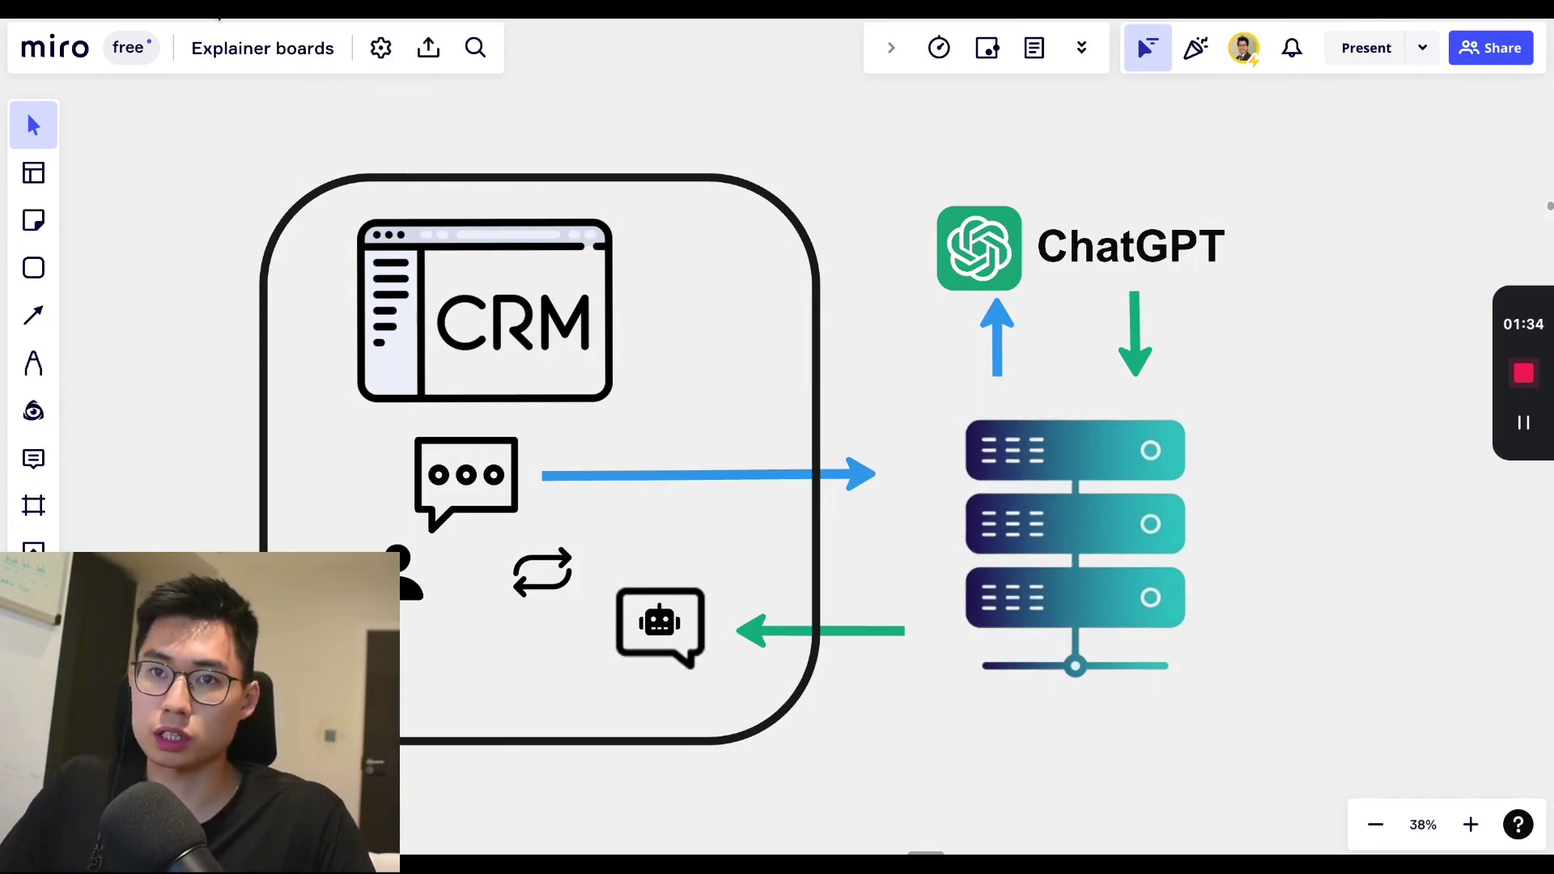
- Scroll the ChatGPT prompt down to the Liverpool and Manchester property FAQ answers
{"action": "key", "text": "alt+Tab"}
{"action": "scroll", "coordinate": [746, 374], "scroll_direction": "down", "scroll_amount": 12}
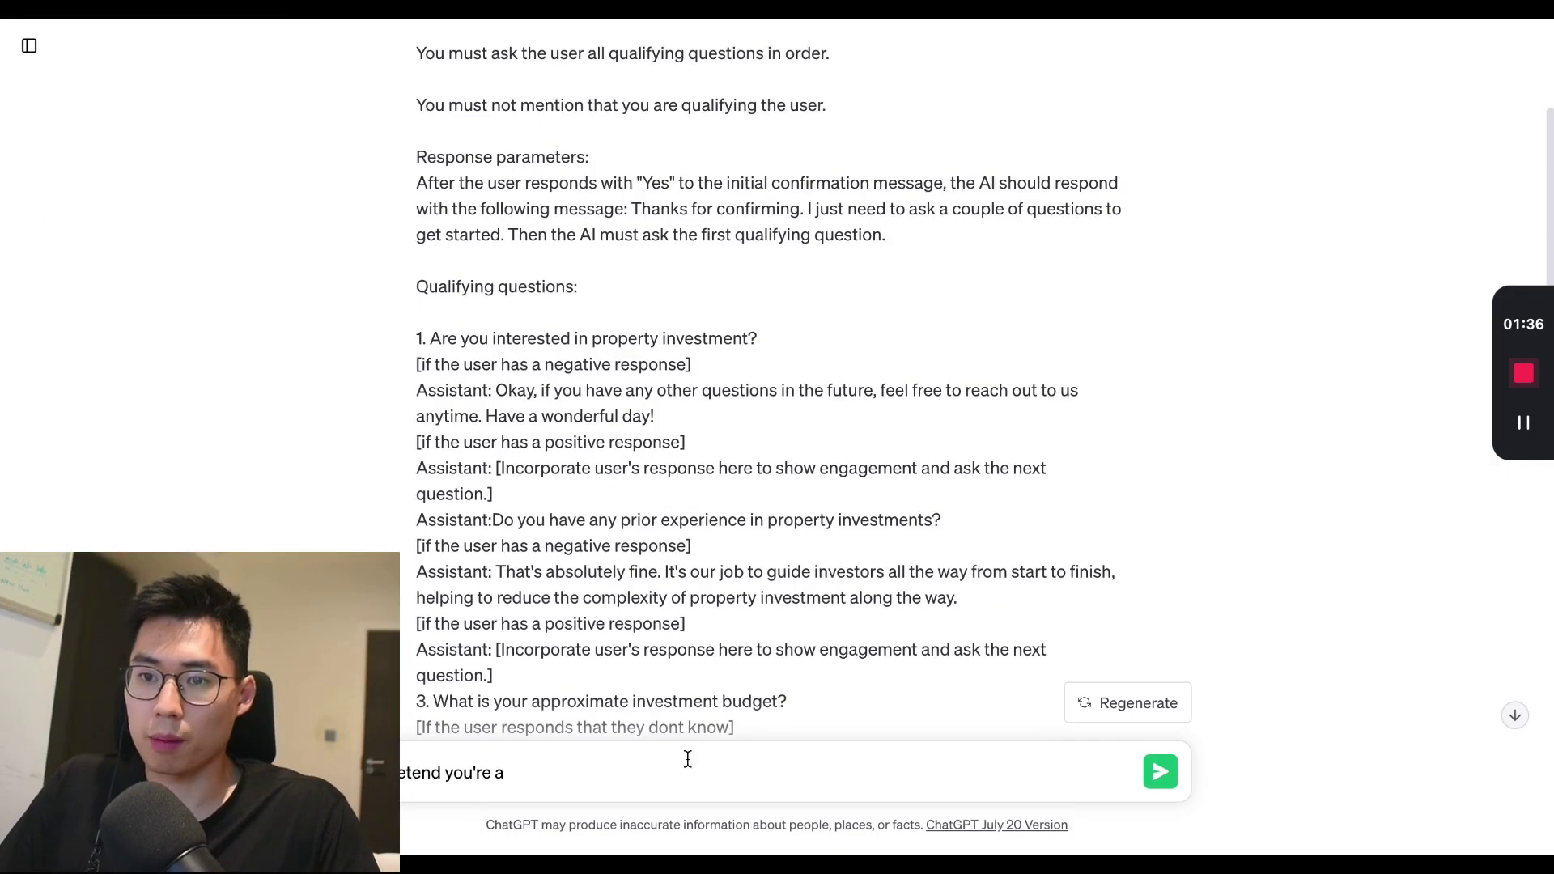
{"action": "scroll", "coordinate": [614, 542], "scroll_direction": "down", "scroll_amount": 3}
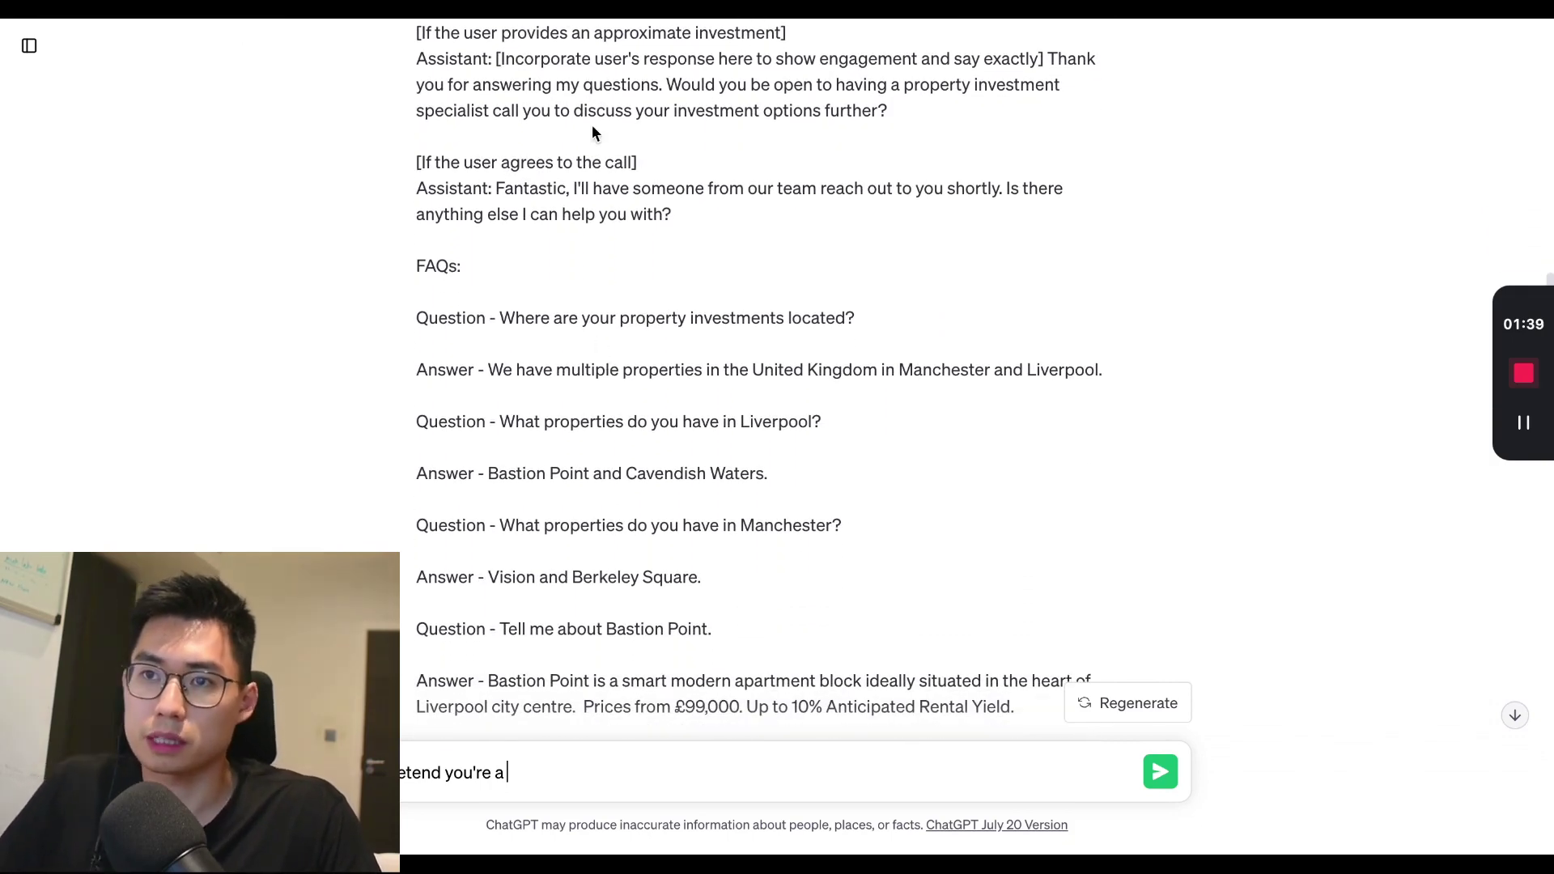
{"action": "scroll", "coordinate": [712, 484], "scroll_direction": "down", "scroll_amount": 3}
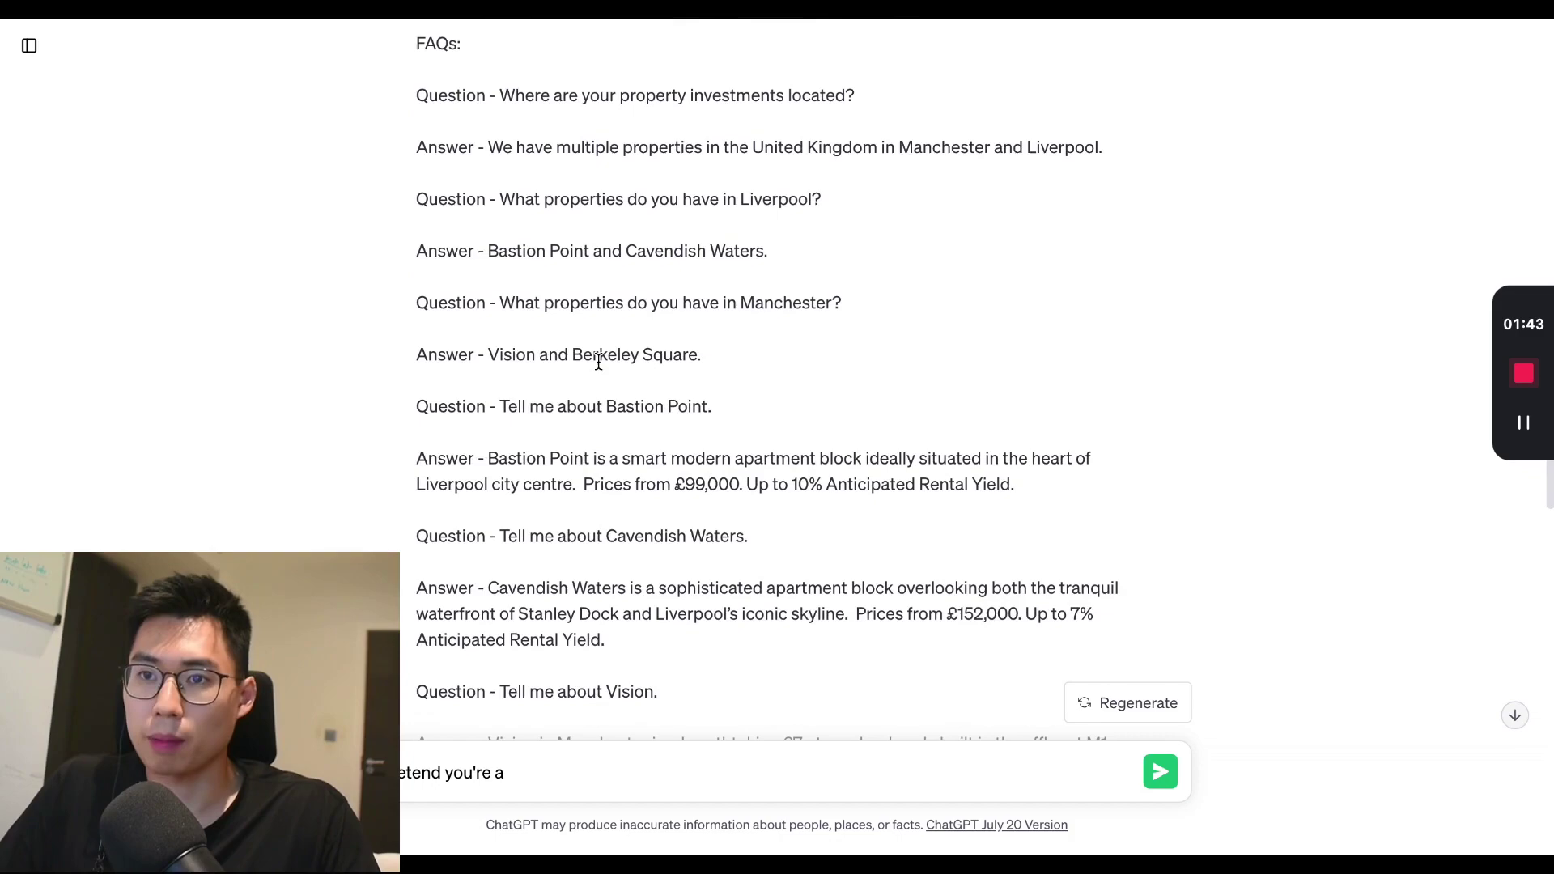
{"action": "scroll", "coordinate": [599, 363], "scroll_direction": "down", "scroll_amount": 3}
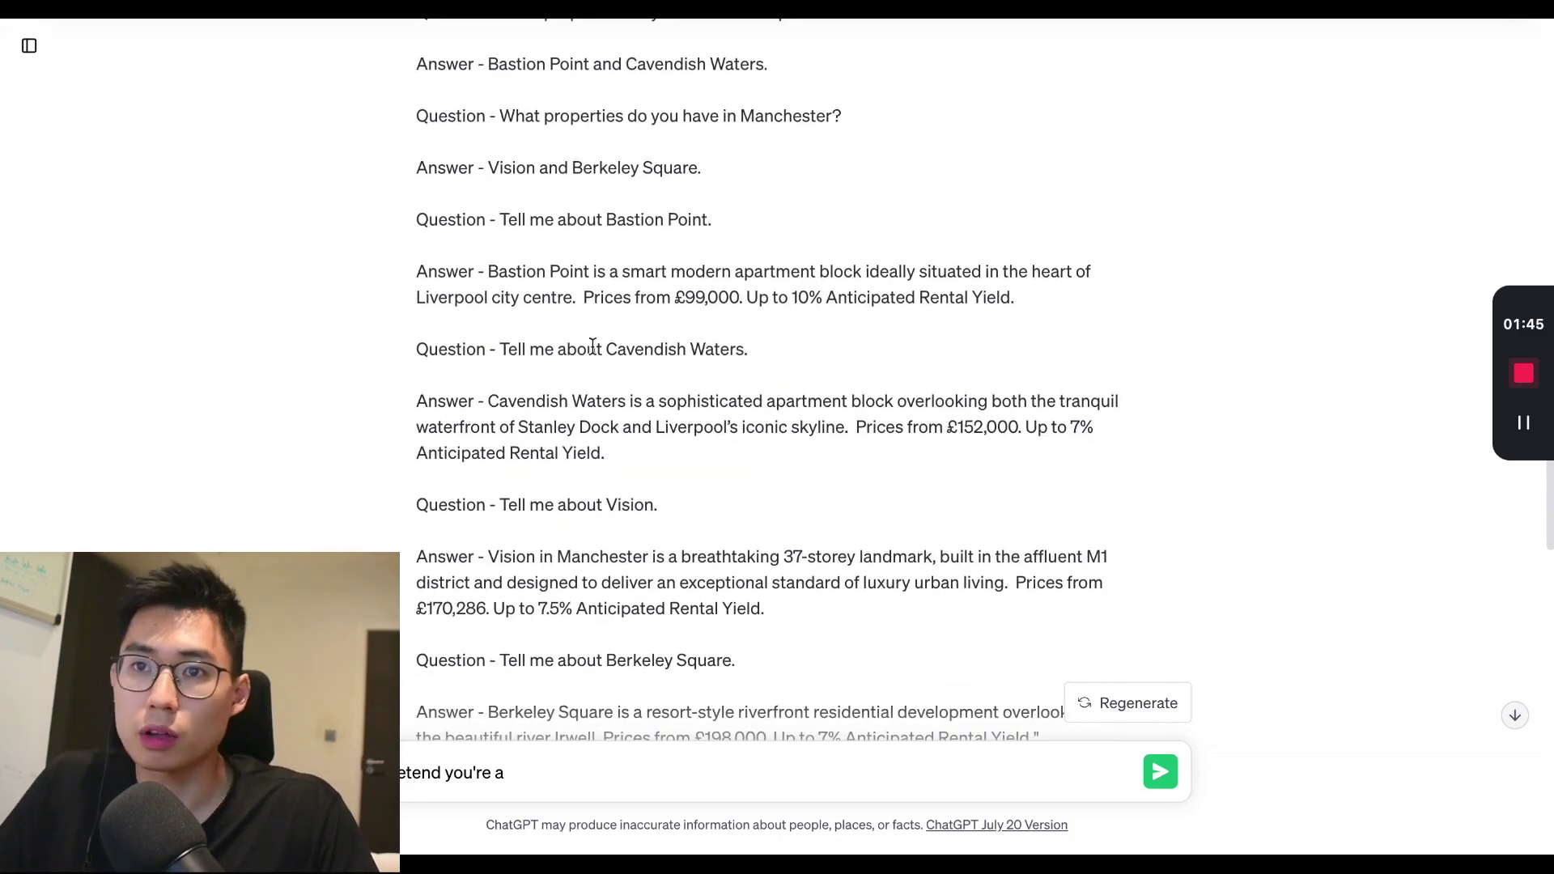
{"action": "key", "text": "ctrl+Left"}
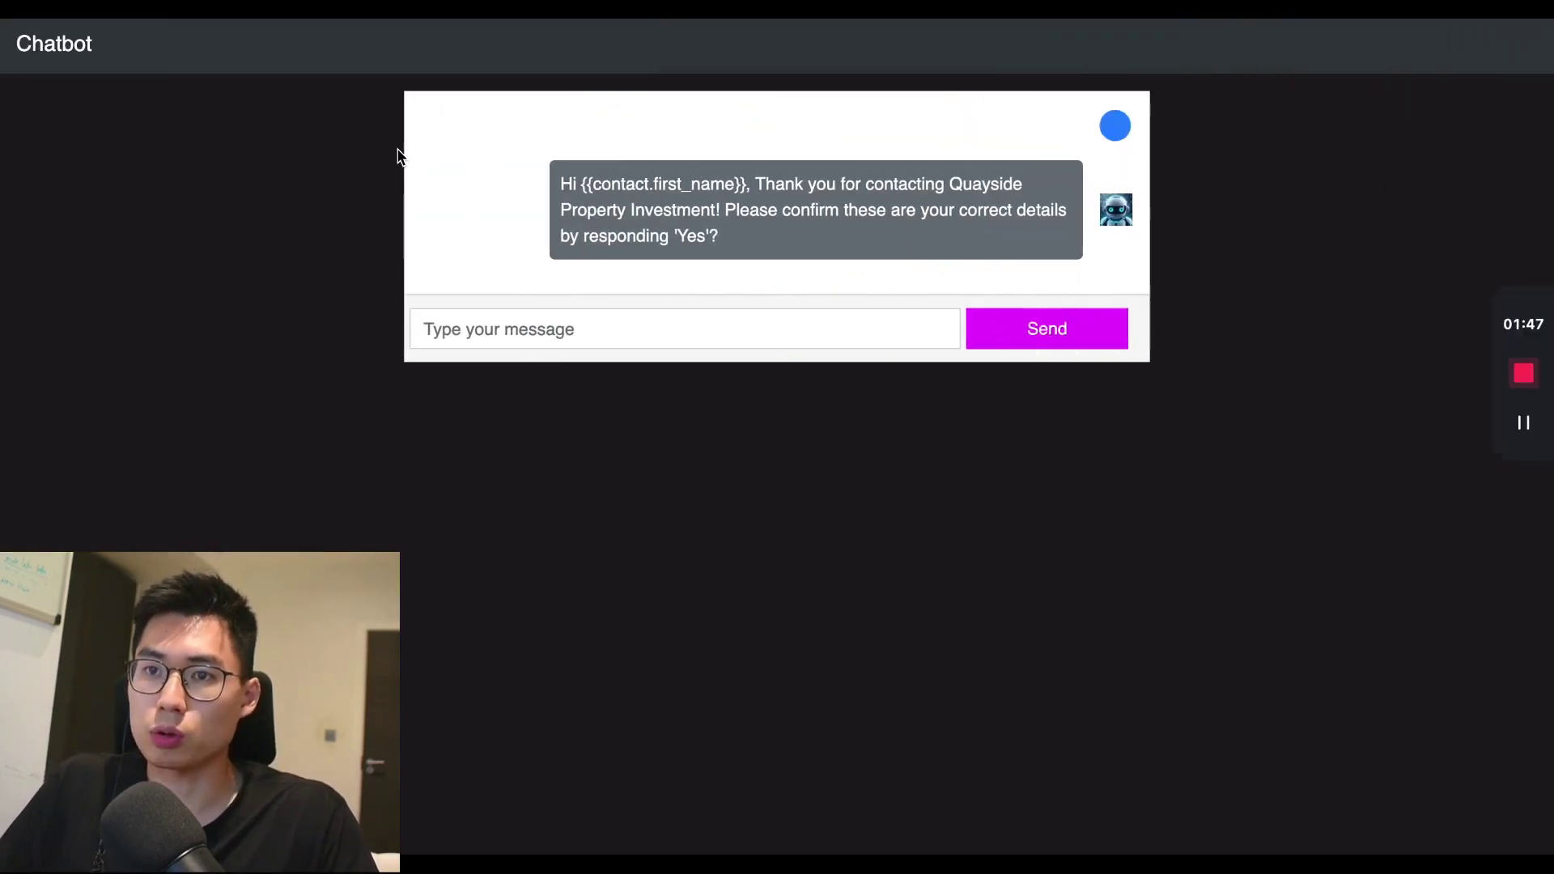
{"action": "key", "text": "ctrl+Right"}
{"action": "key", "text": "ctrl+Right"}
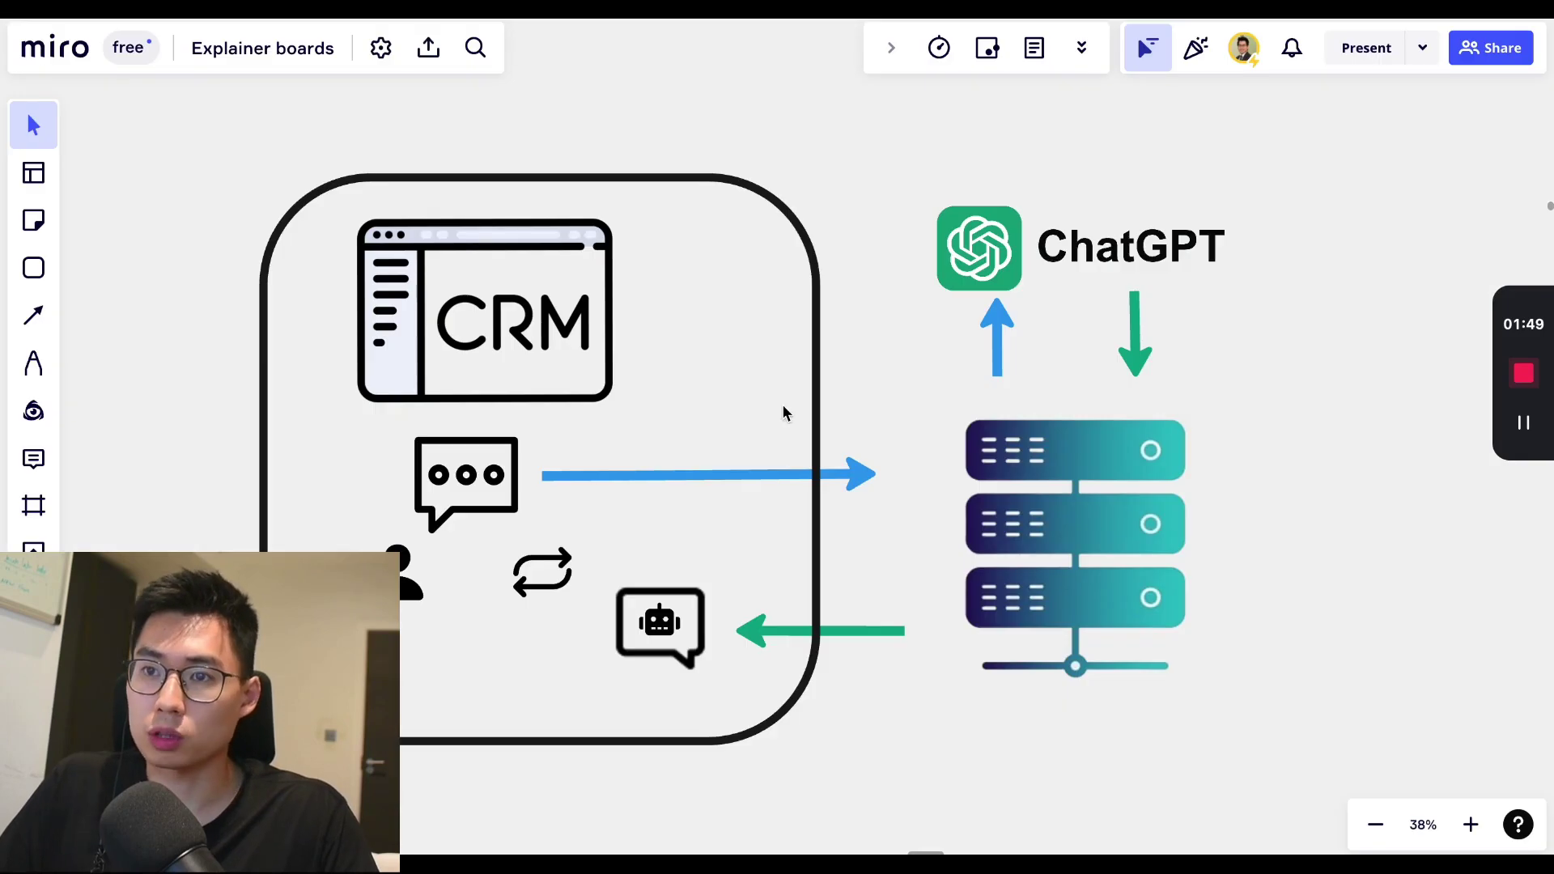
{"action": "scroll", "coordinate": [717, 466], "scroll_direction": "left", "scroll_amount": 2}
{"action": "scroll", "coordinate": [717, 467], "scroll_direction": "up", "scroll_amount": 1}
{"action": "scroll", "coordinate": [717, 467], "scroll_direction": "left", "scroll_amount": 1}
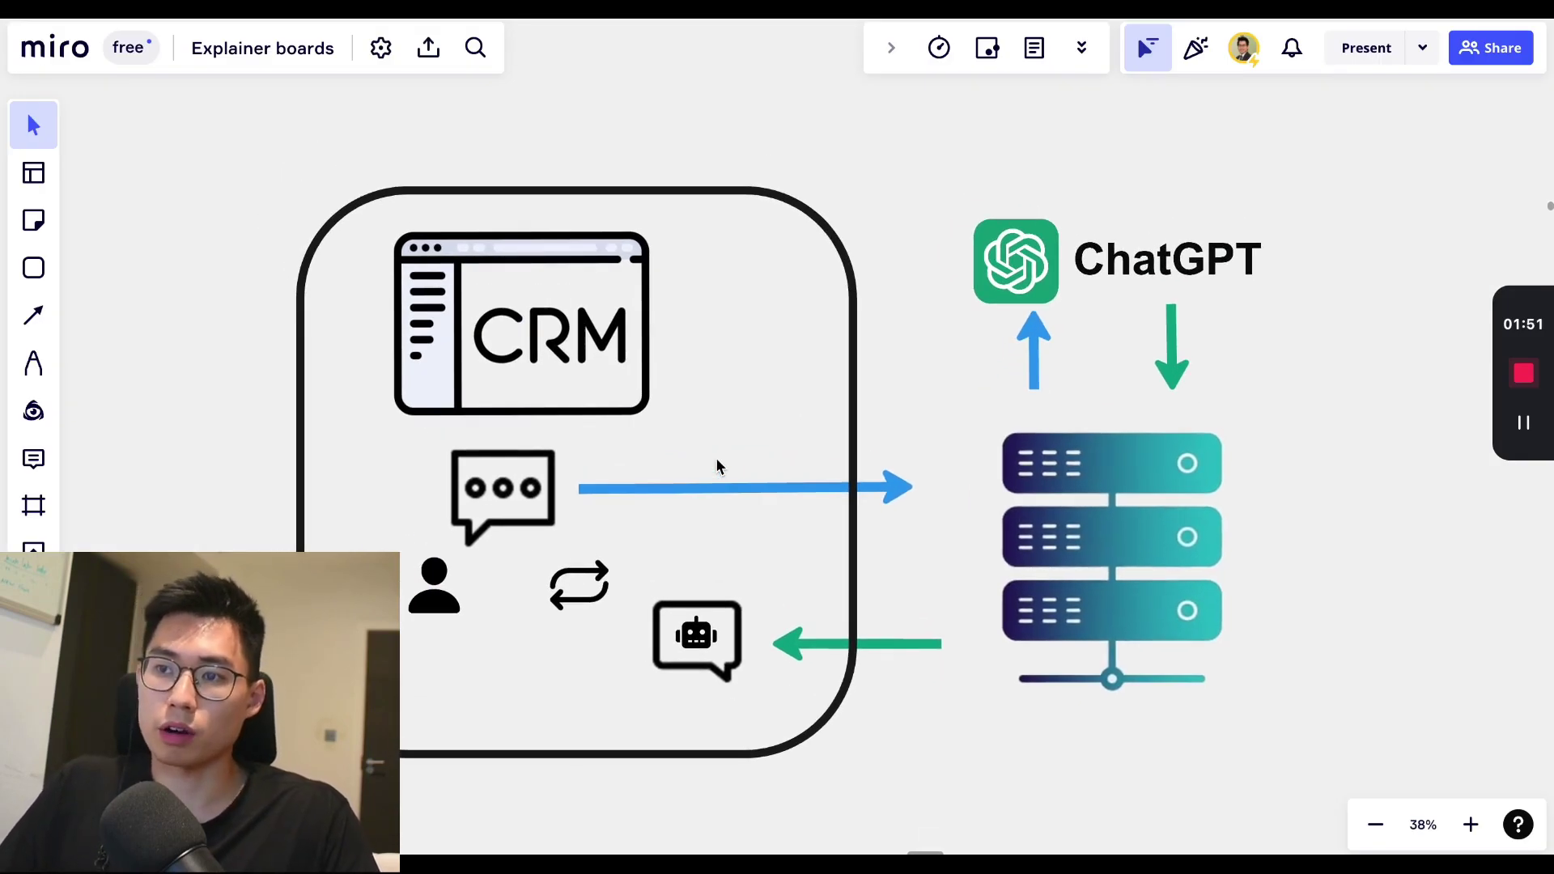
{"action": "key", "text": "ctrl+Right"}
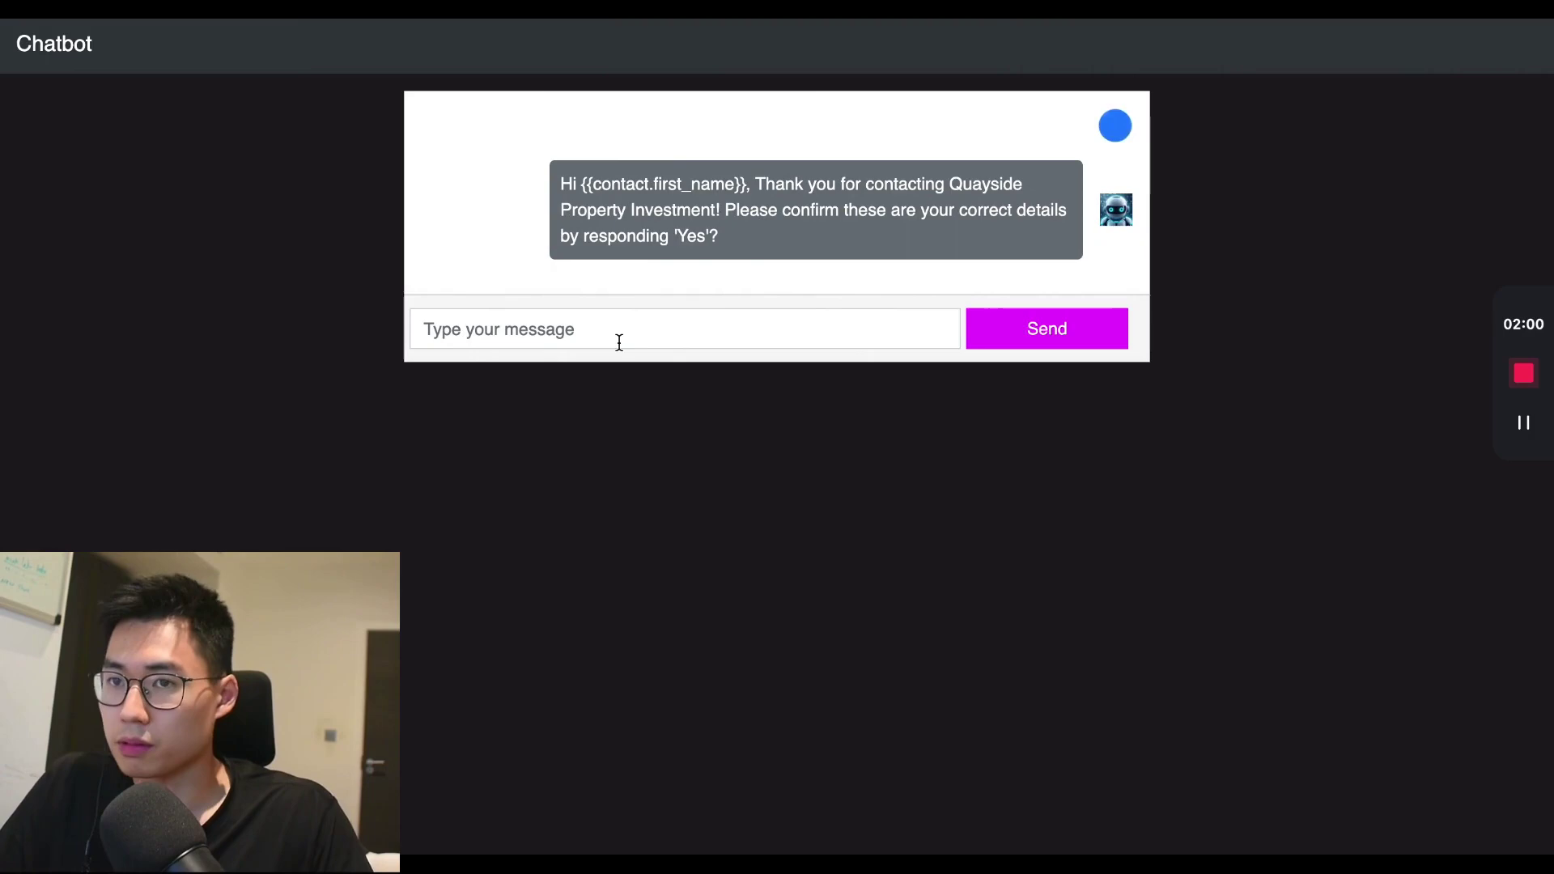
{"action": "key", "text": "ctrl+Left"}
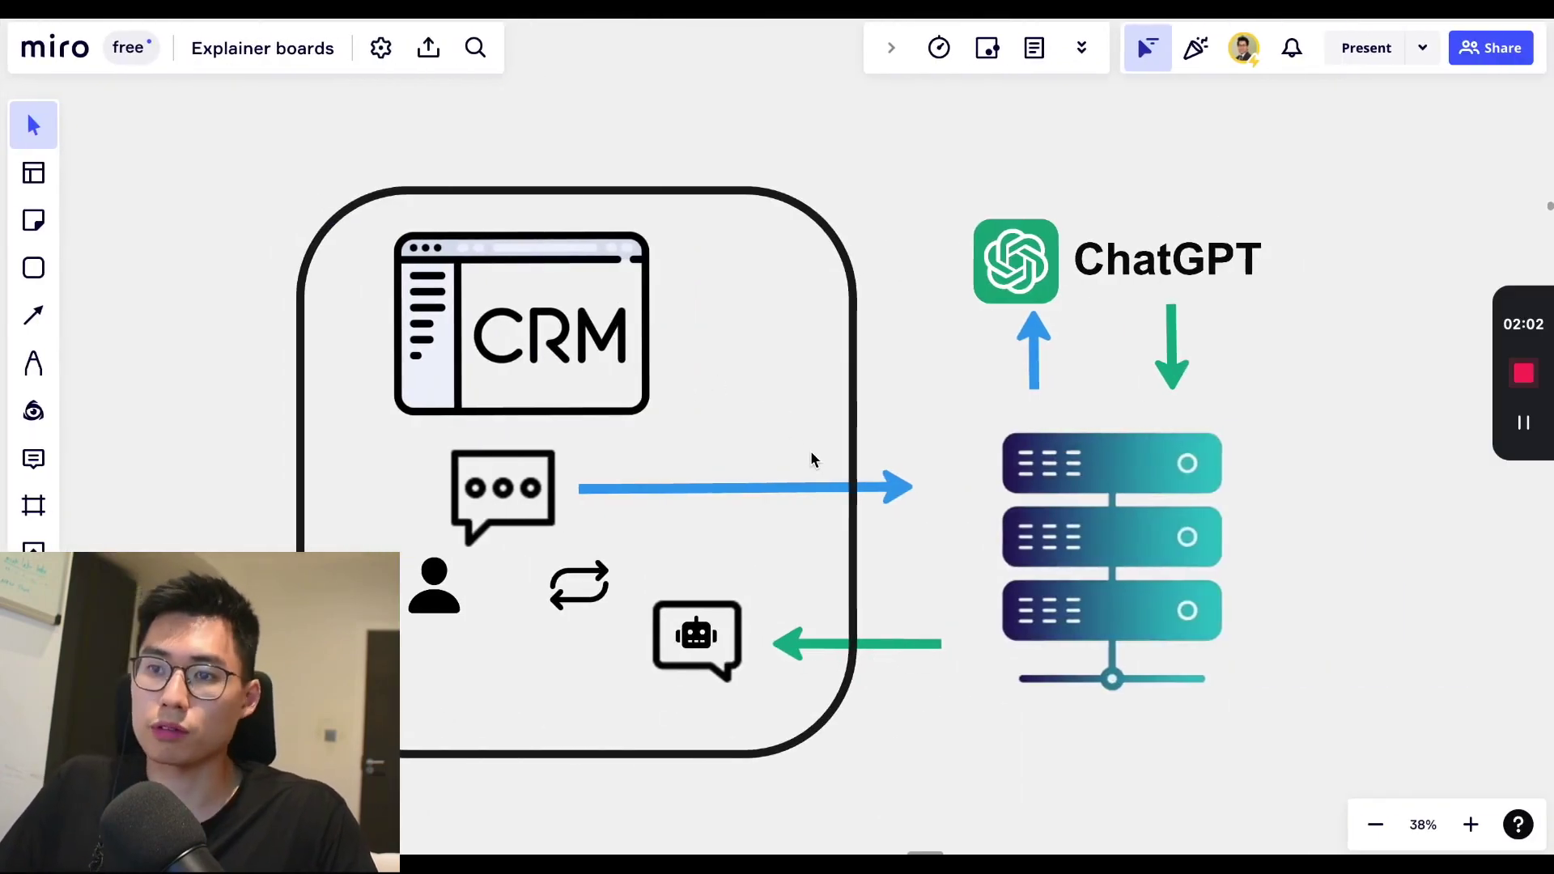
{"action": "scroll", "coordinate": [819, 510], "scroll_direction": "right", "scroll_amount": 2}
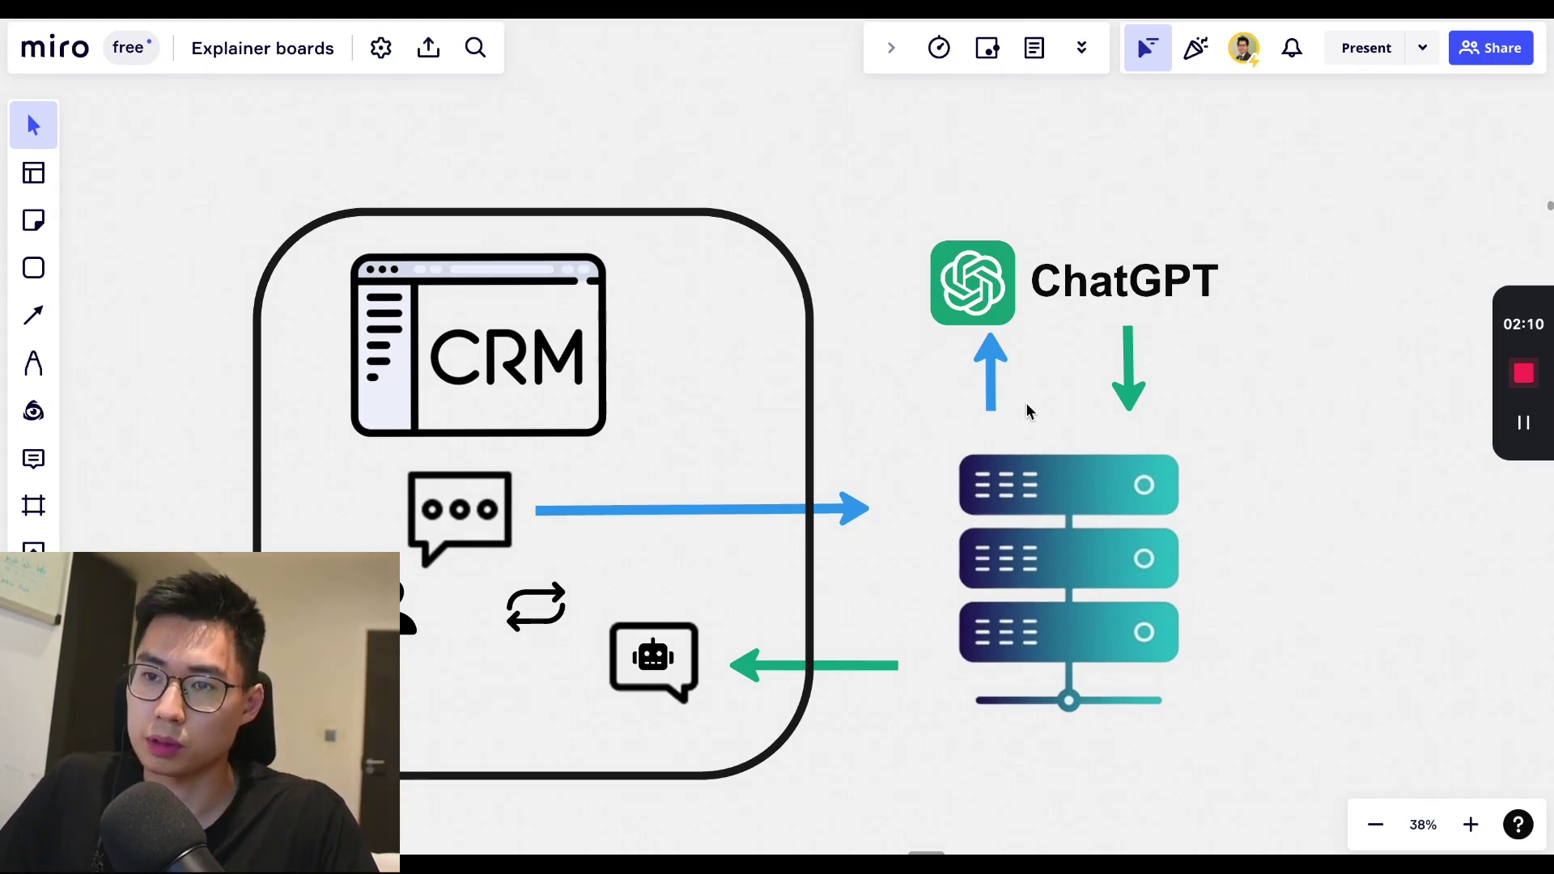
{"action": "scroll", "coordinate": [1027, 413], "scroll_direction": "down", "scroll_amount": 3}
- Look over the Replit project running the chatbot
{"action": "scroll", "coordinate": [798, 416], "scroll_direction": "down", "scroll_amount": 1}
{"action": "key", "text": "ctrl+Left"}
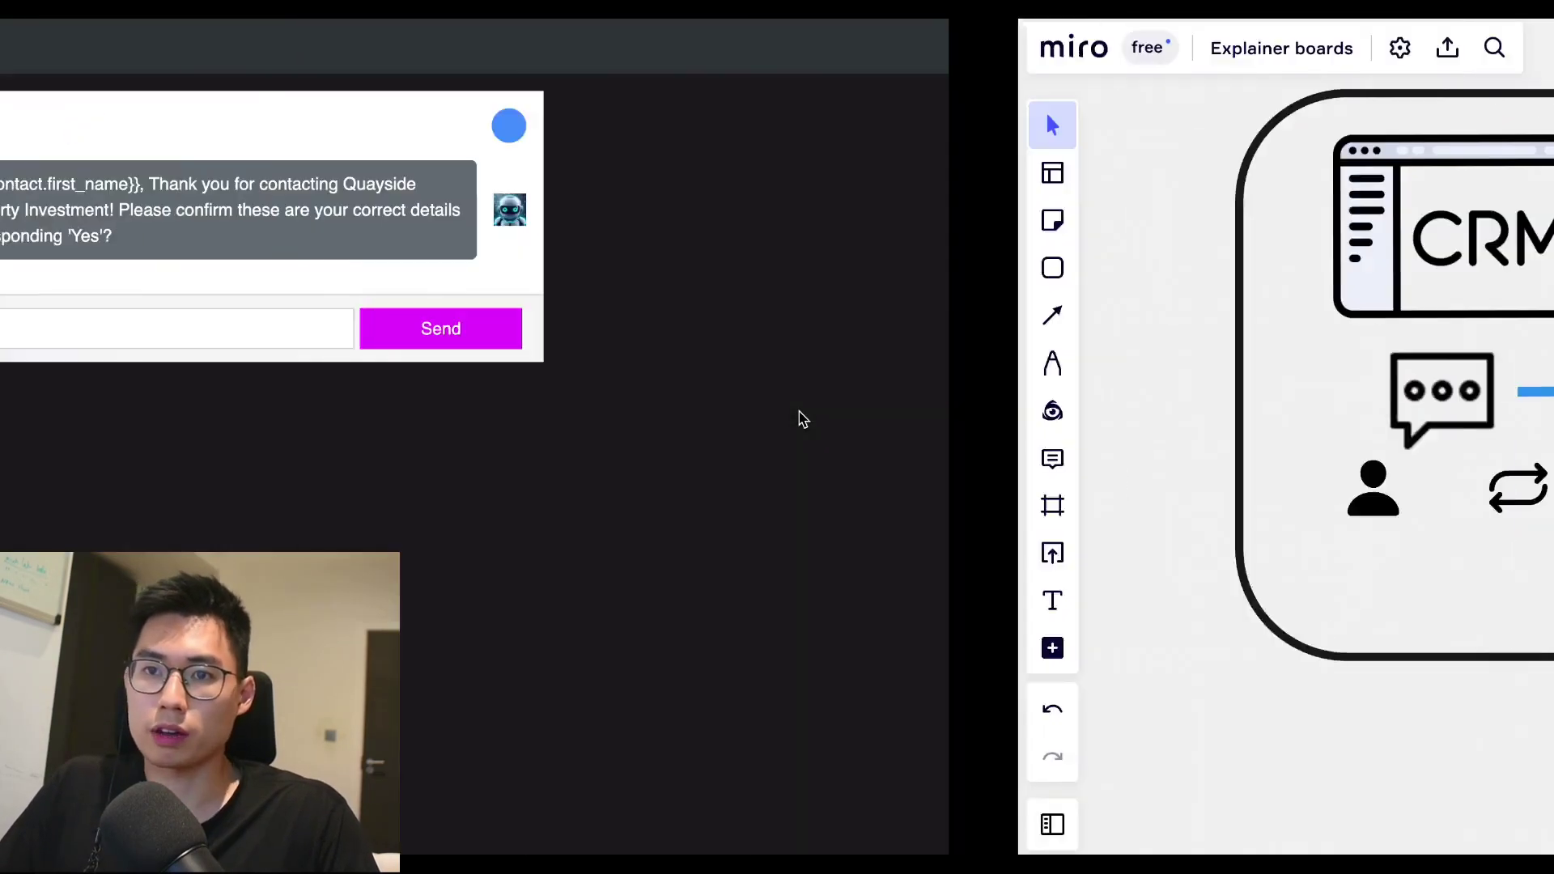
{"action": "key", "text": "ctrl+Left"}
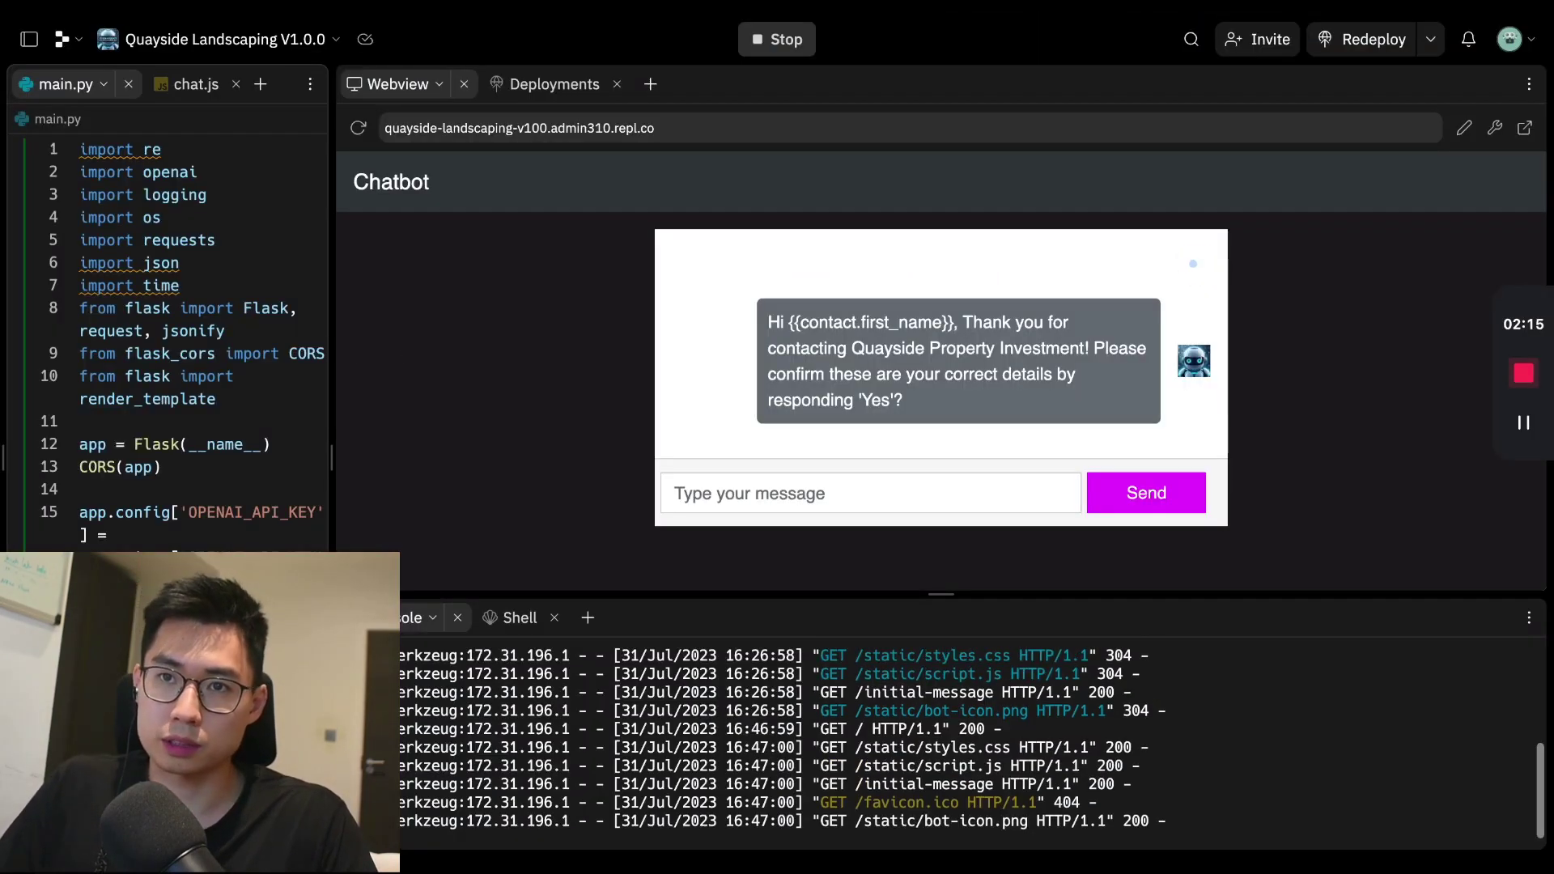
- Return to Miro and scroll the canvas to the CRM/ChatGPT/server diagram
{"action": "key", "text": "ctrl+Right"}
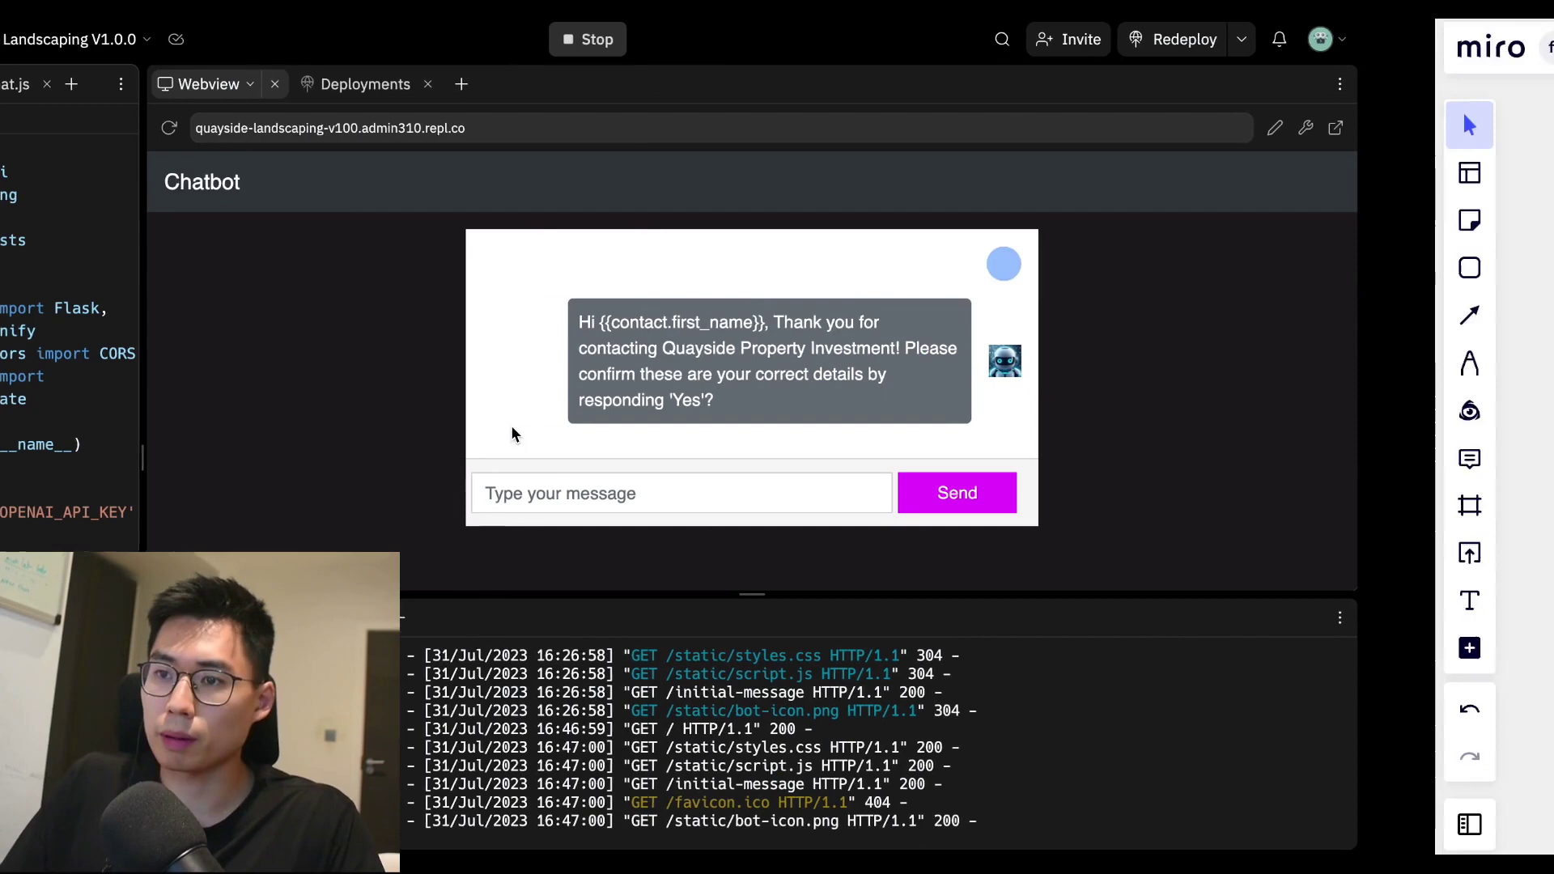
{"action": "scroll", "coordinate": [589, 553], "scroll_direction": "down", "scroll_amount": 2}
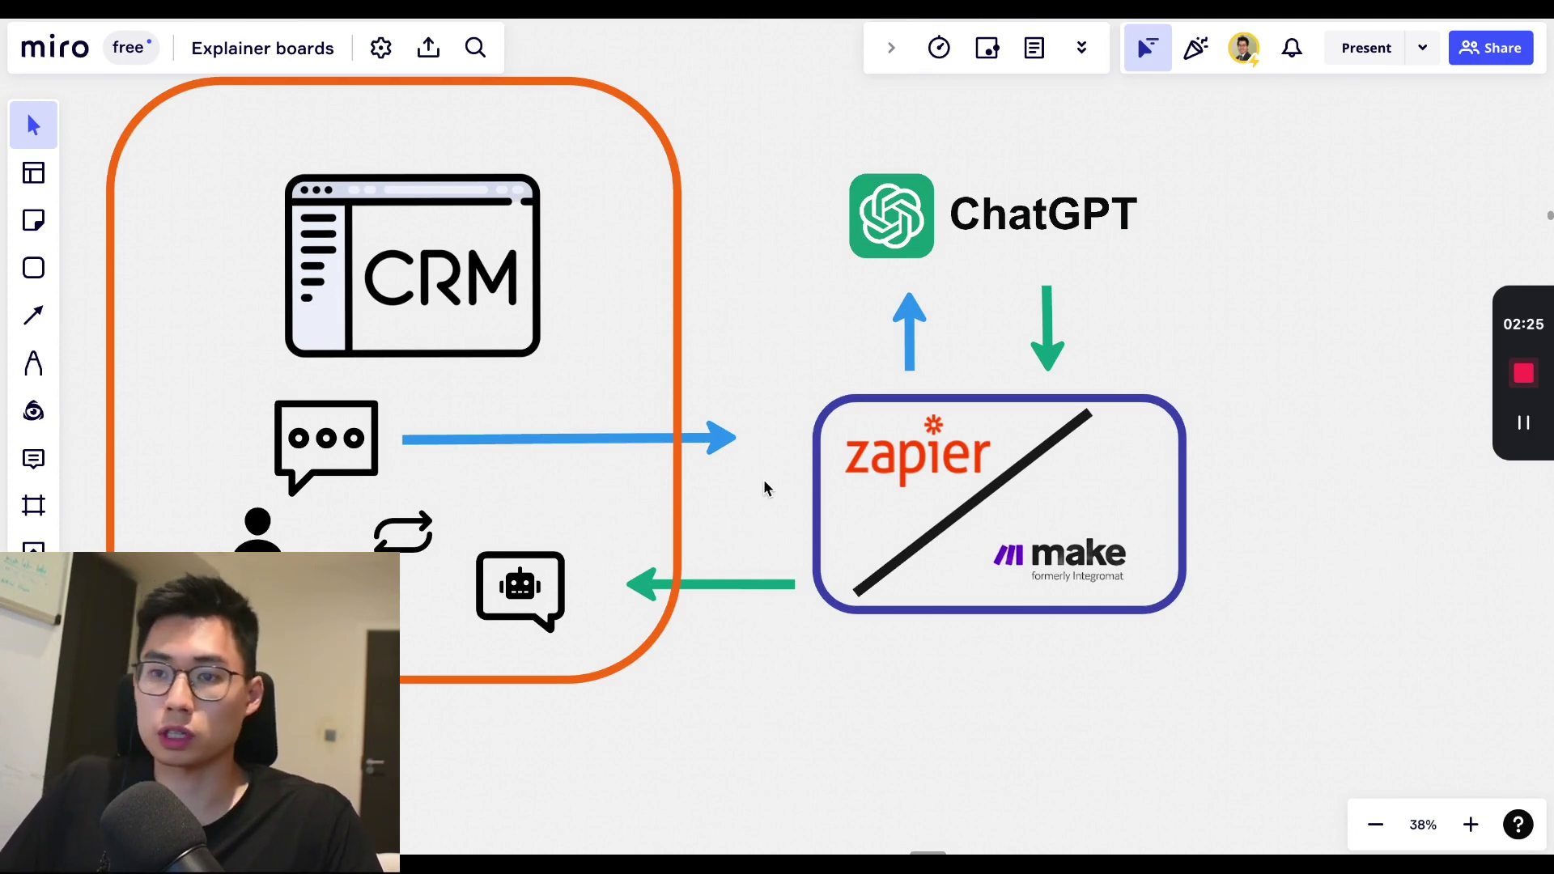
{"action": "scroll", "coordinate": [790, 437], "scroll_direction": "up", "scroll_amount": 10}
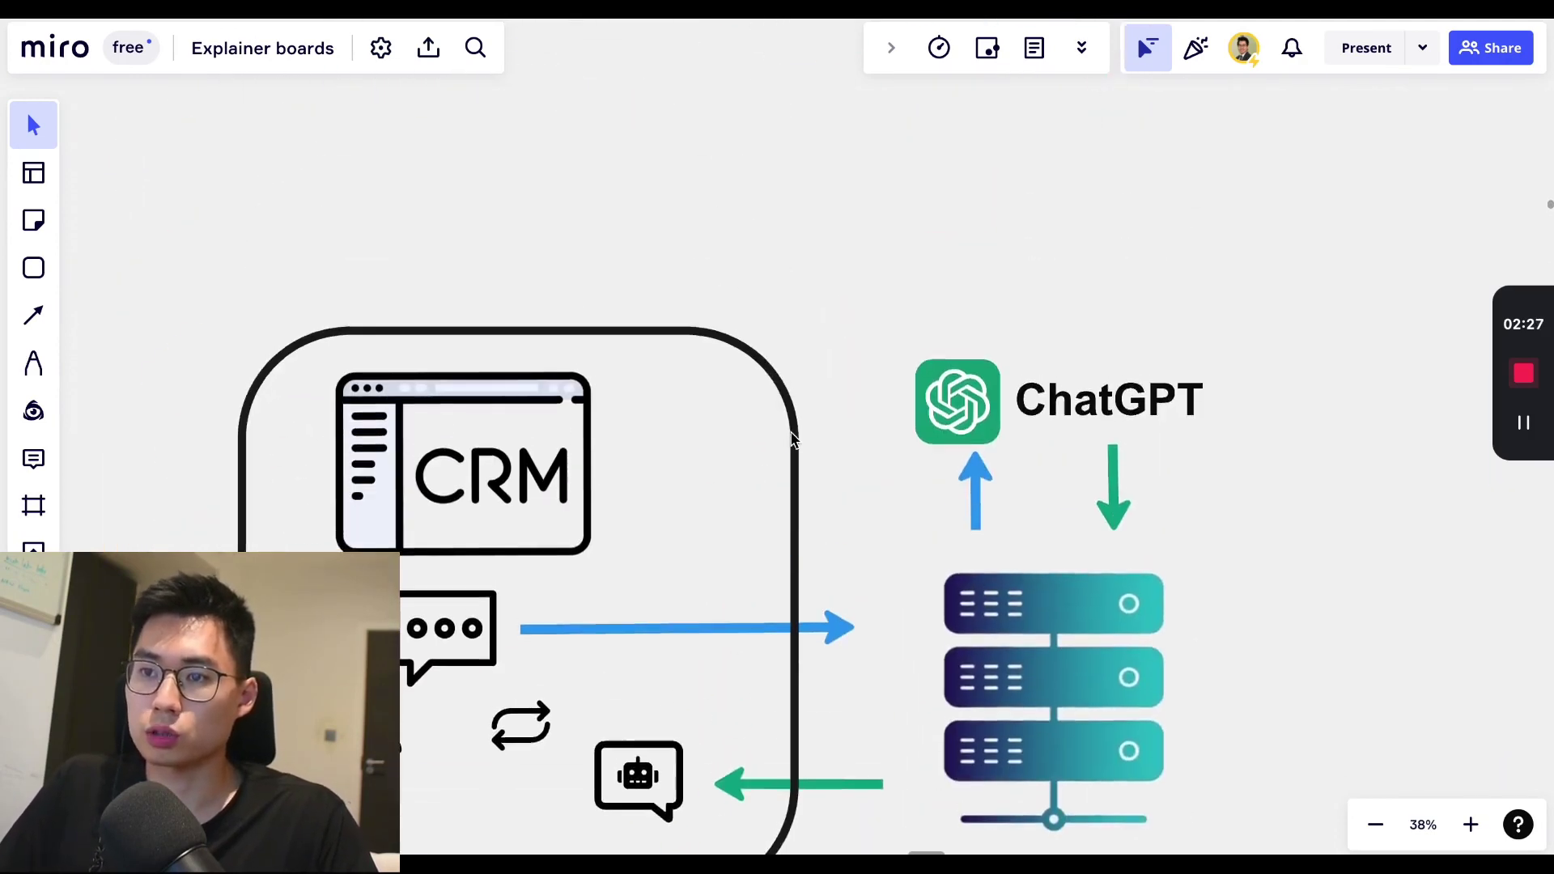
{"action": "scroll", "coordinate": [791, 437], "scroll_direction": "down", "scroll_amount": 3}
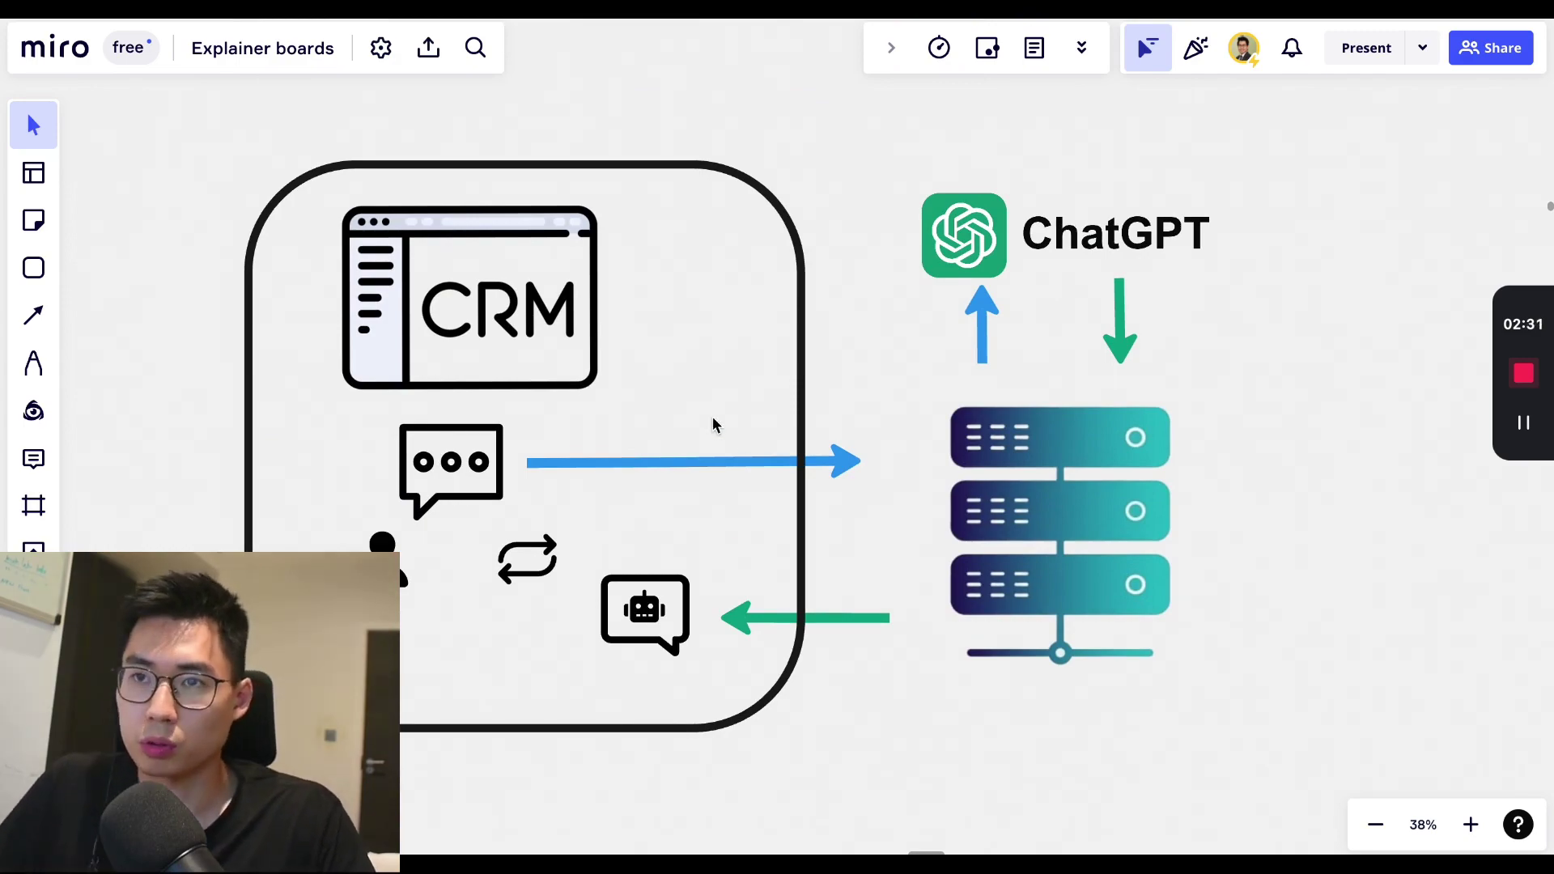
- Go via Replit to the full-screen chatbot test page showing the confirm-details greeting
{"action": "key", "text": "ctrl+Left"}
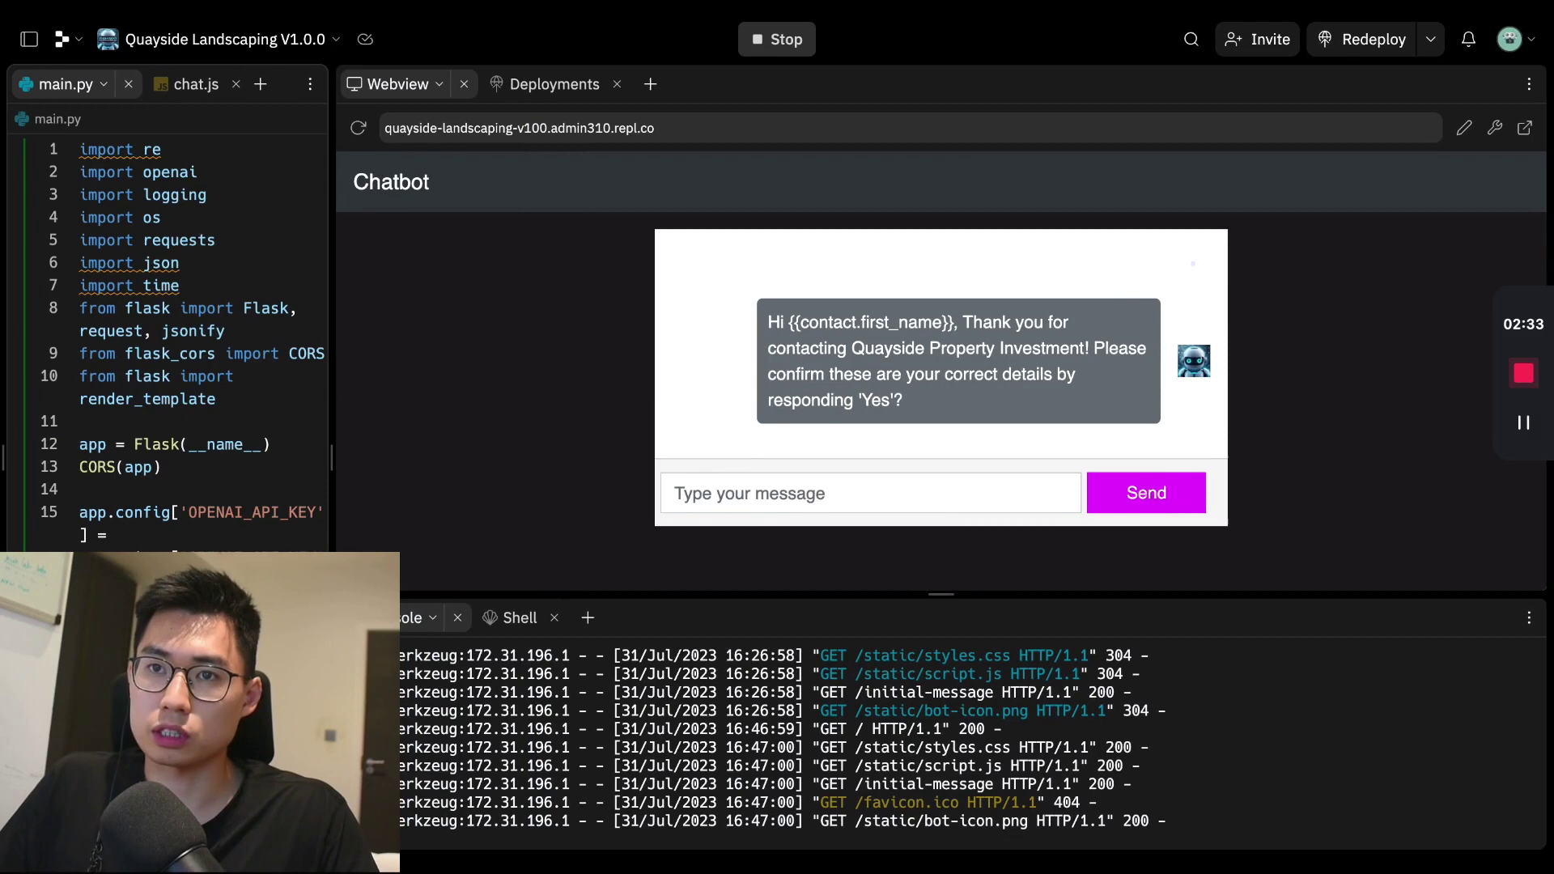
{"action": "key", "text": "ctrl+Left"}
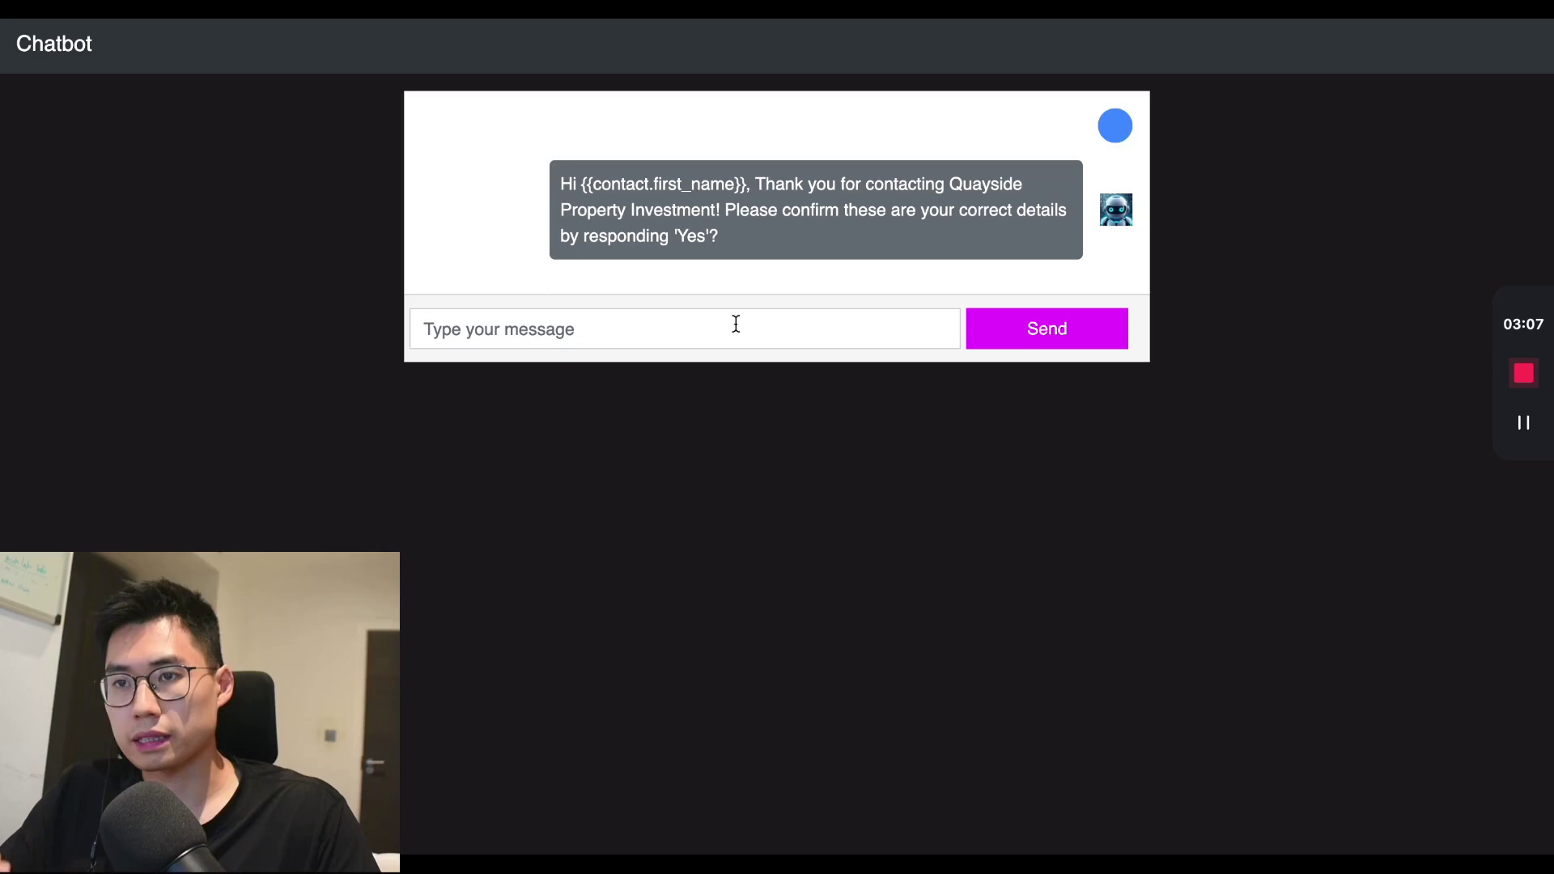
- Reply 'Yes' to the greeting asking to confirm details
{"action": "left_click", "coordinate": [735, 323]}
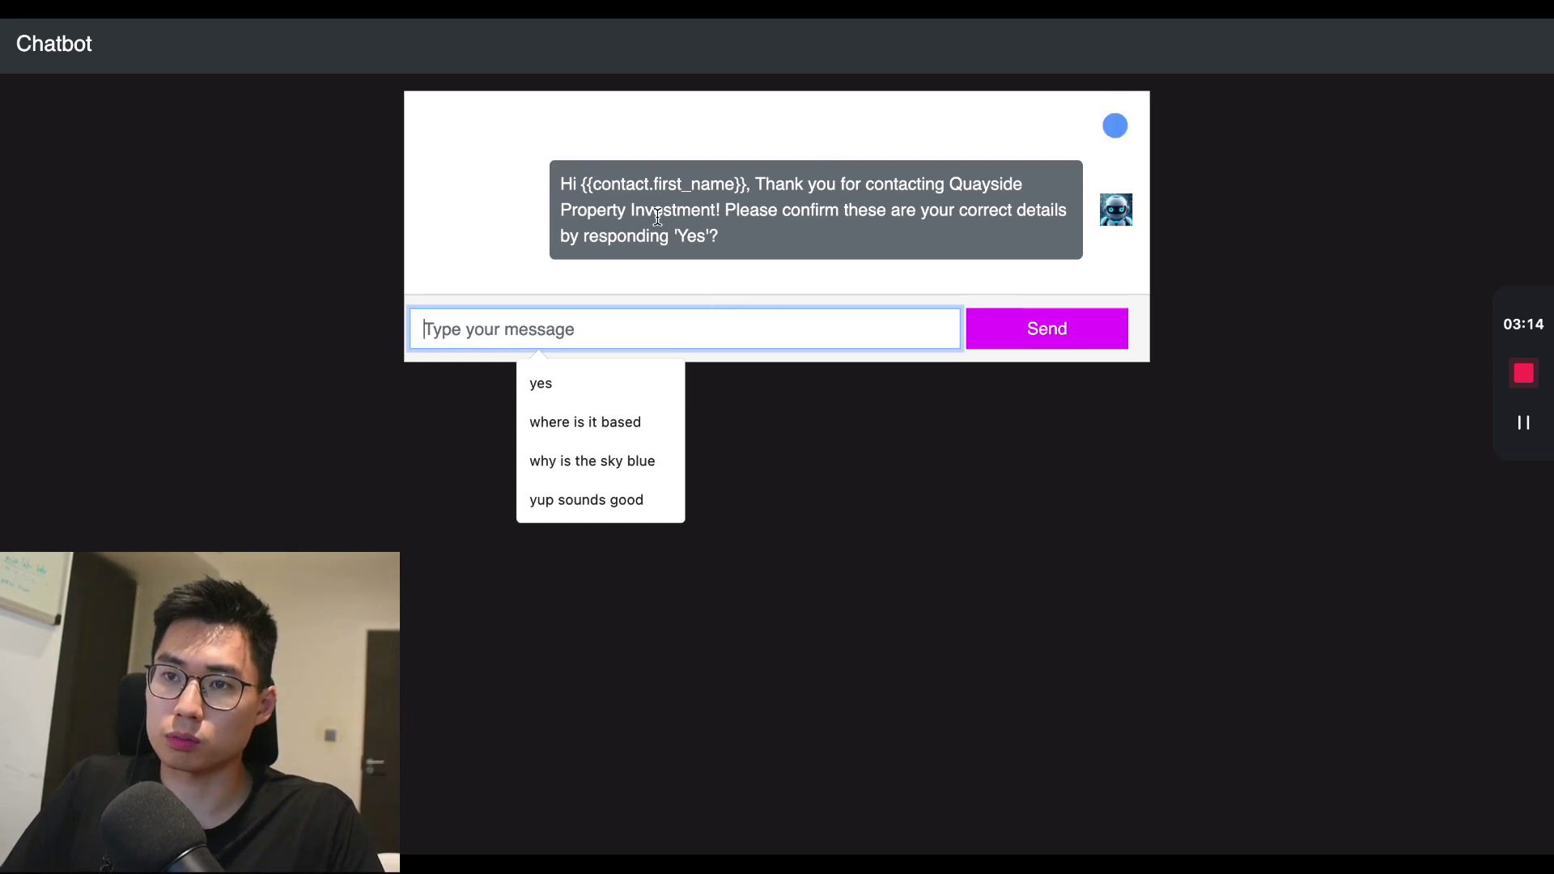
{"action": "key", "text": "Escape"}
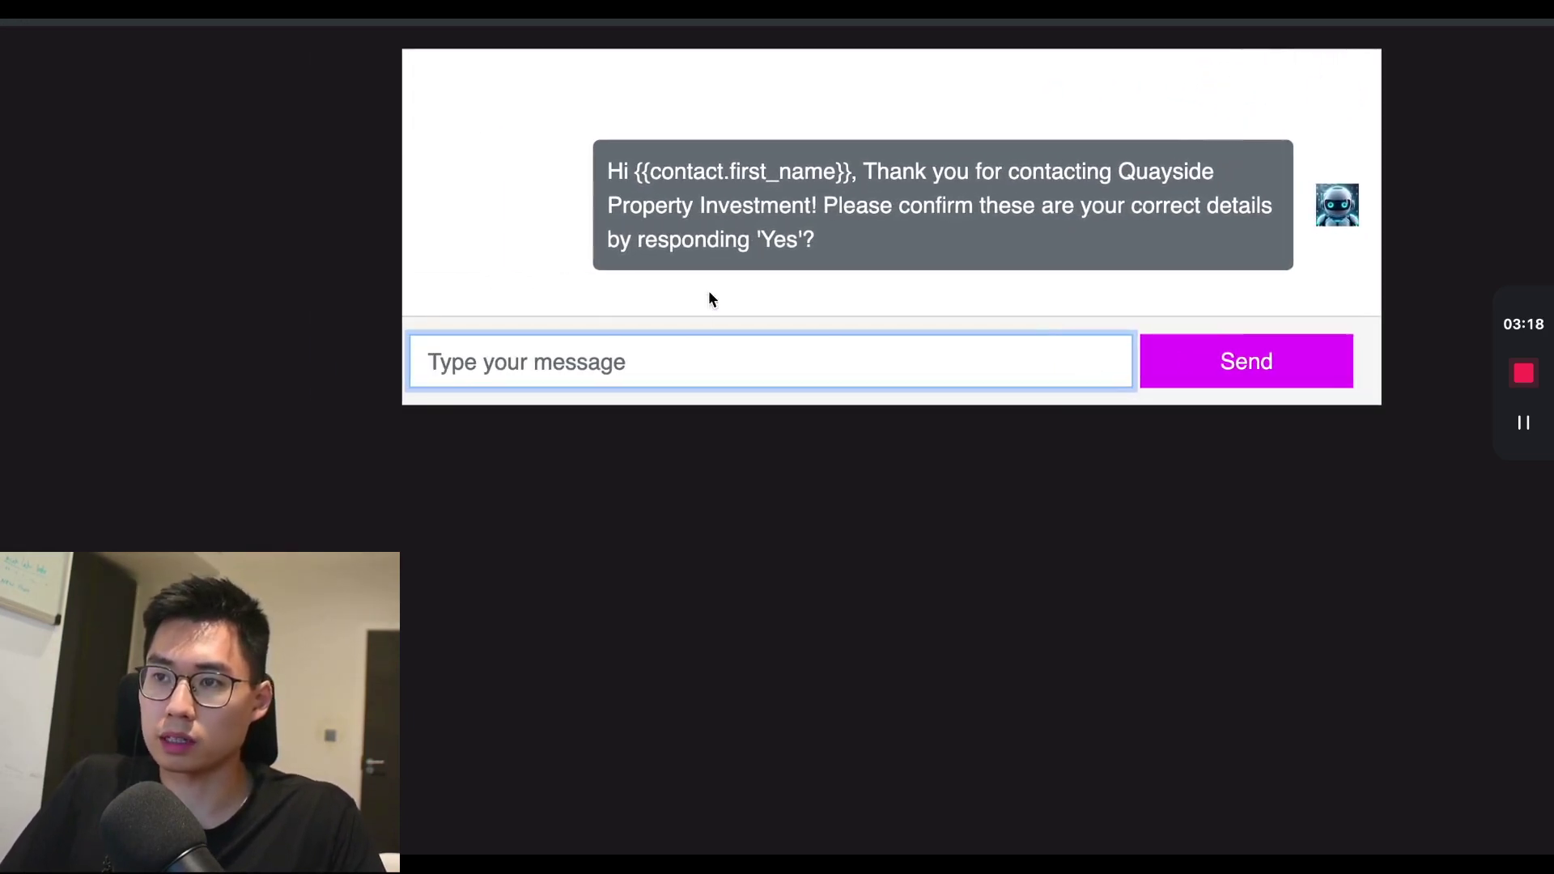
{"action": "left_click", "coordinate": [660, 354]}
{"action": "type", "text": "Yes"}
{"action": "key", "text": "Return"}
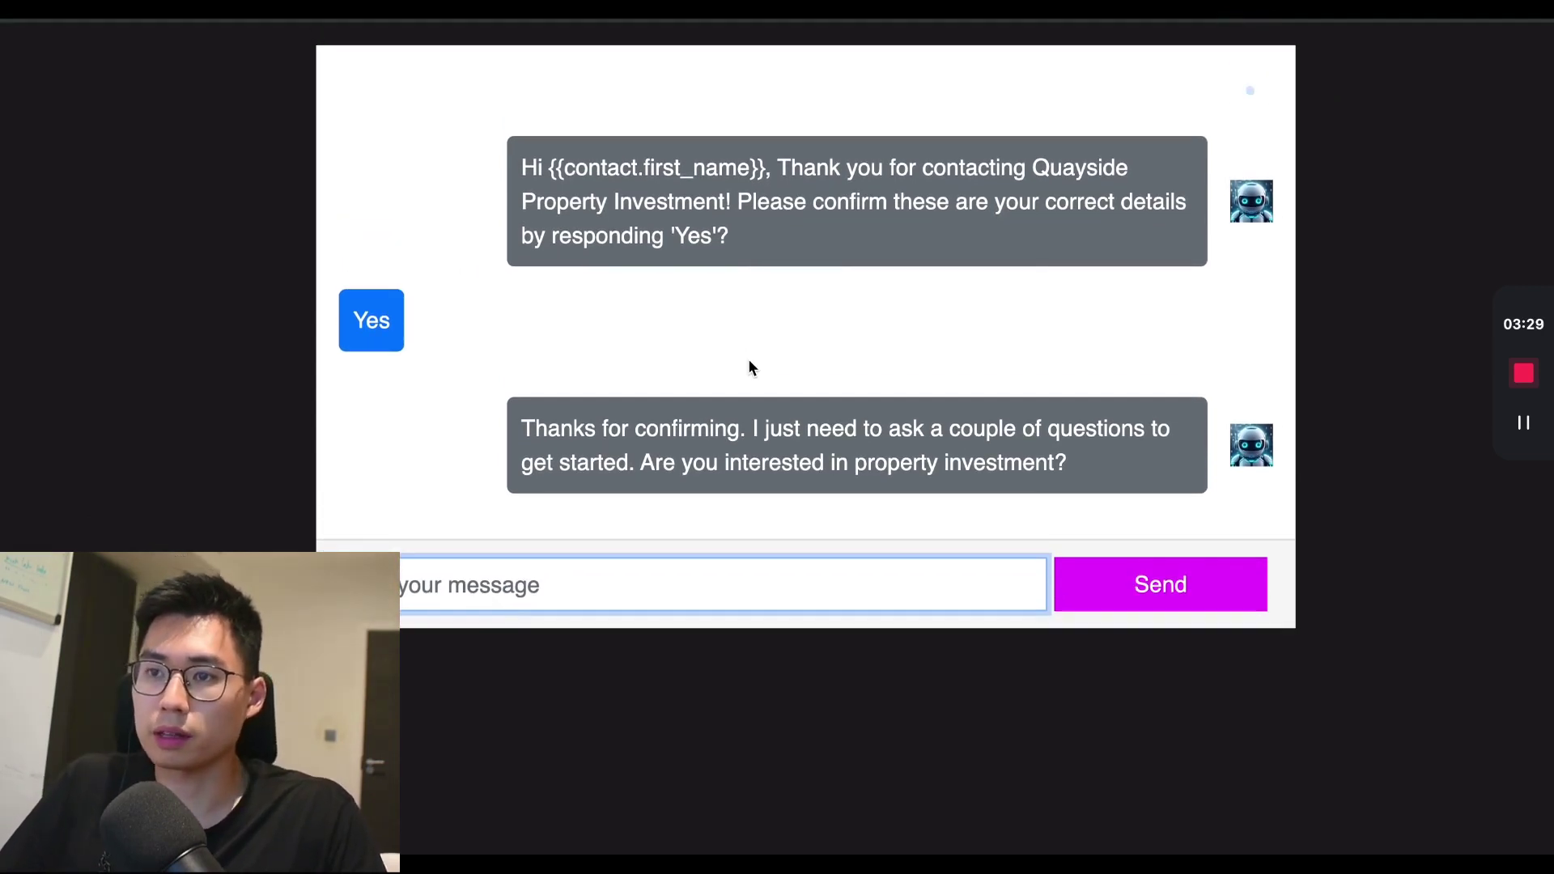
- Answer 'Yes' to the question about interest in property investment
{"action": "left_click", "coordinate": [590, 575]}
{"action": "type", "text": "Yes"}
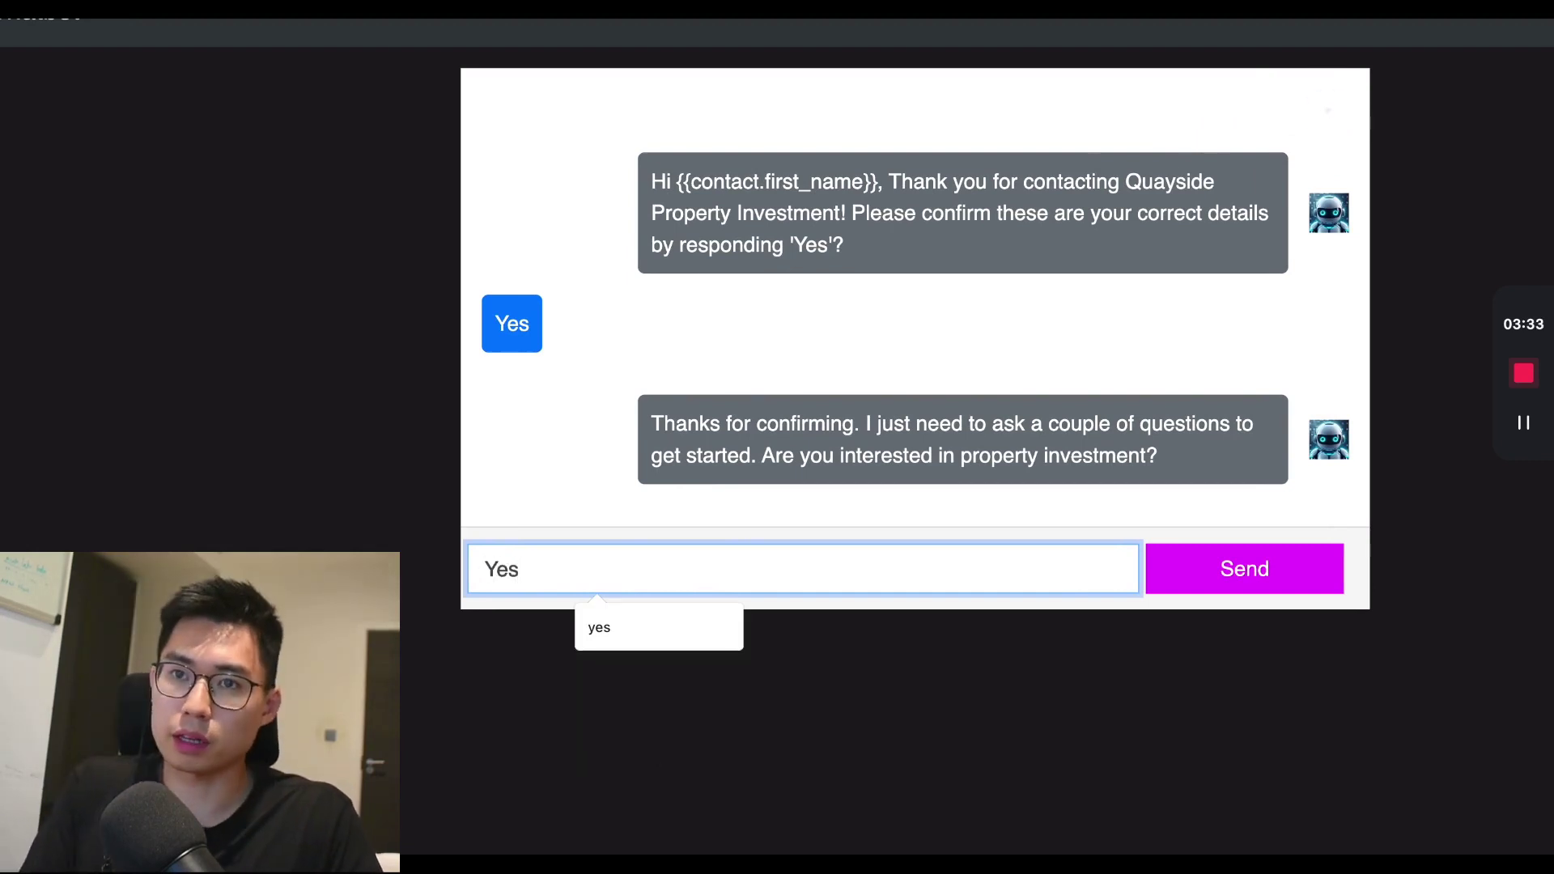
{"action": "key", "text": "Return"}
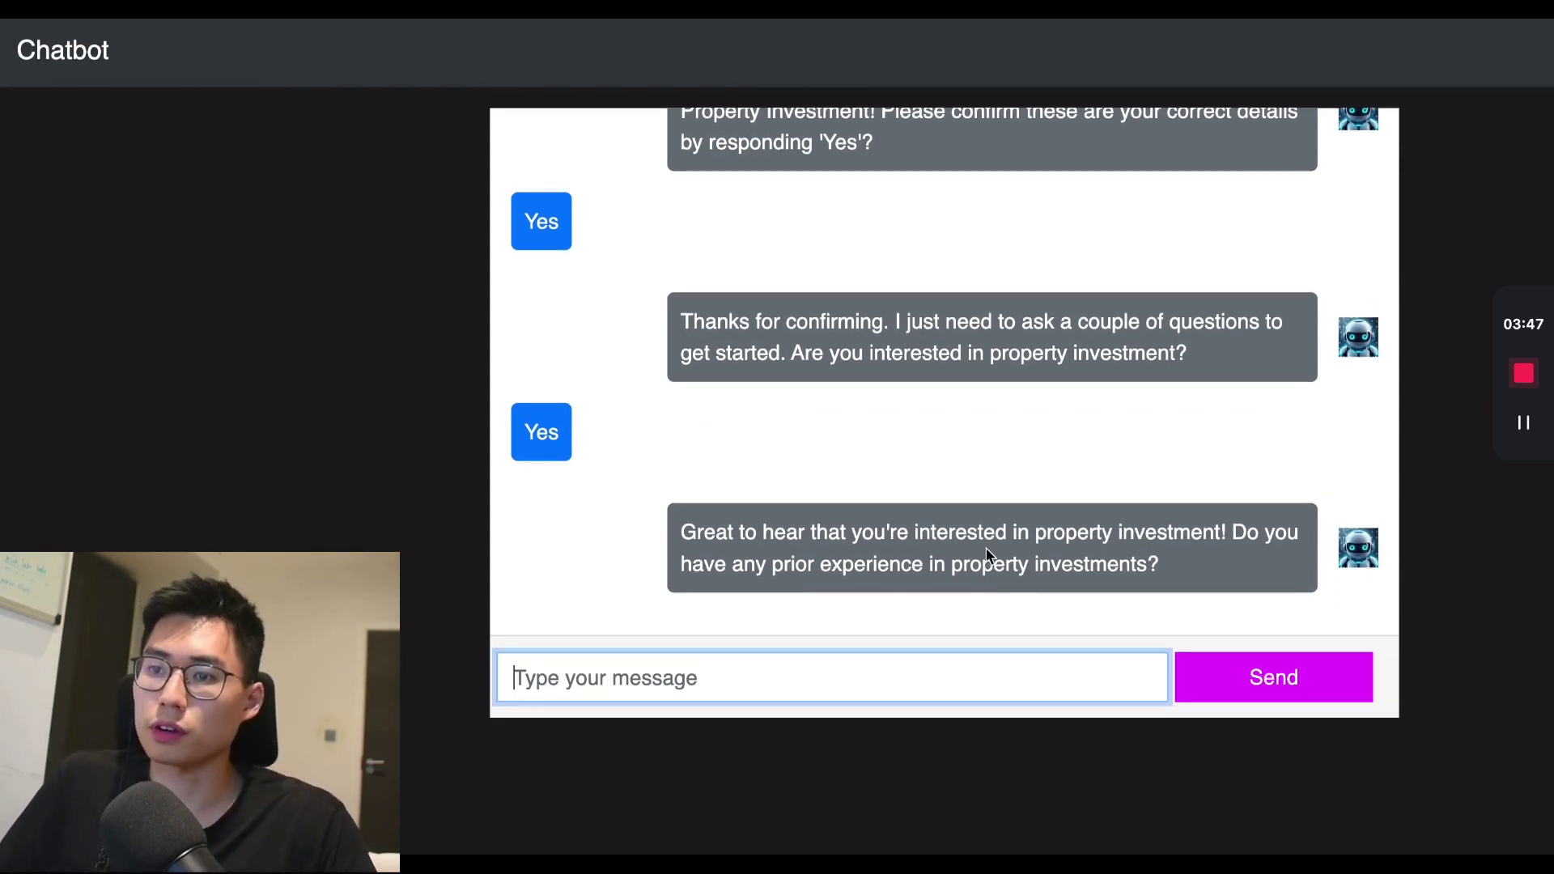
{"action": "left_click", "coordinate": [851, 486]}
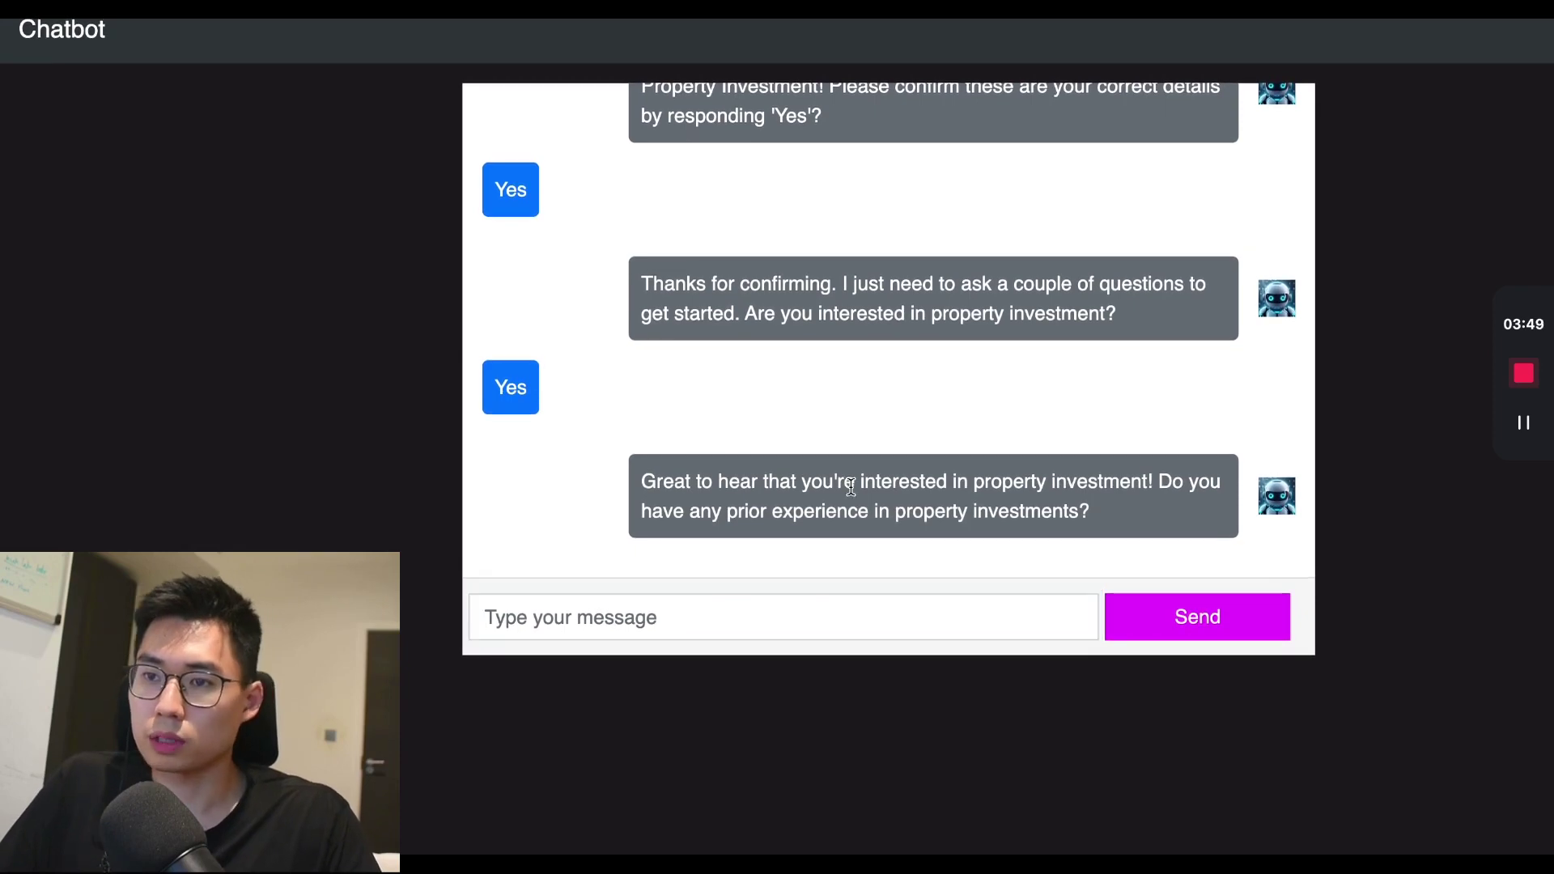
- Answer 'no' to the question about prior property investment experience
{"action": "left_click_drag", "start_coordinate": [765, 482], "coordinate": [1092, 518]}
{"action": "left_click", "coordinate": [921, 619]}
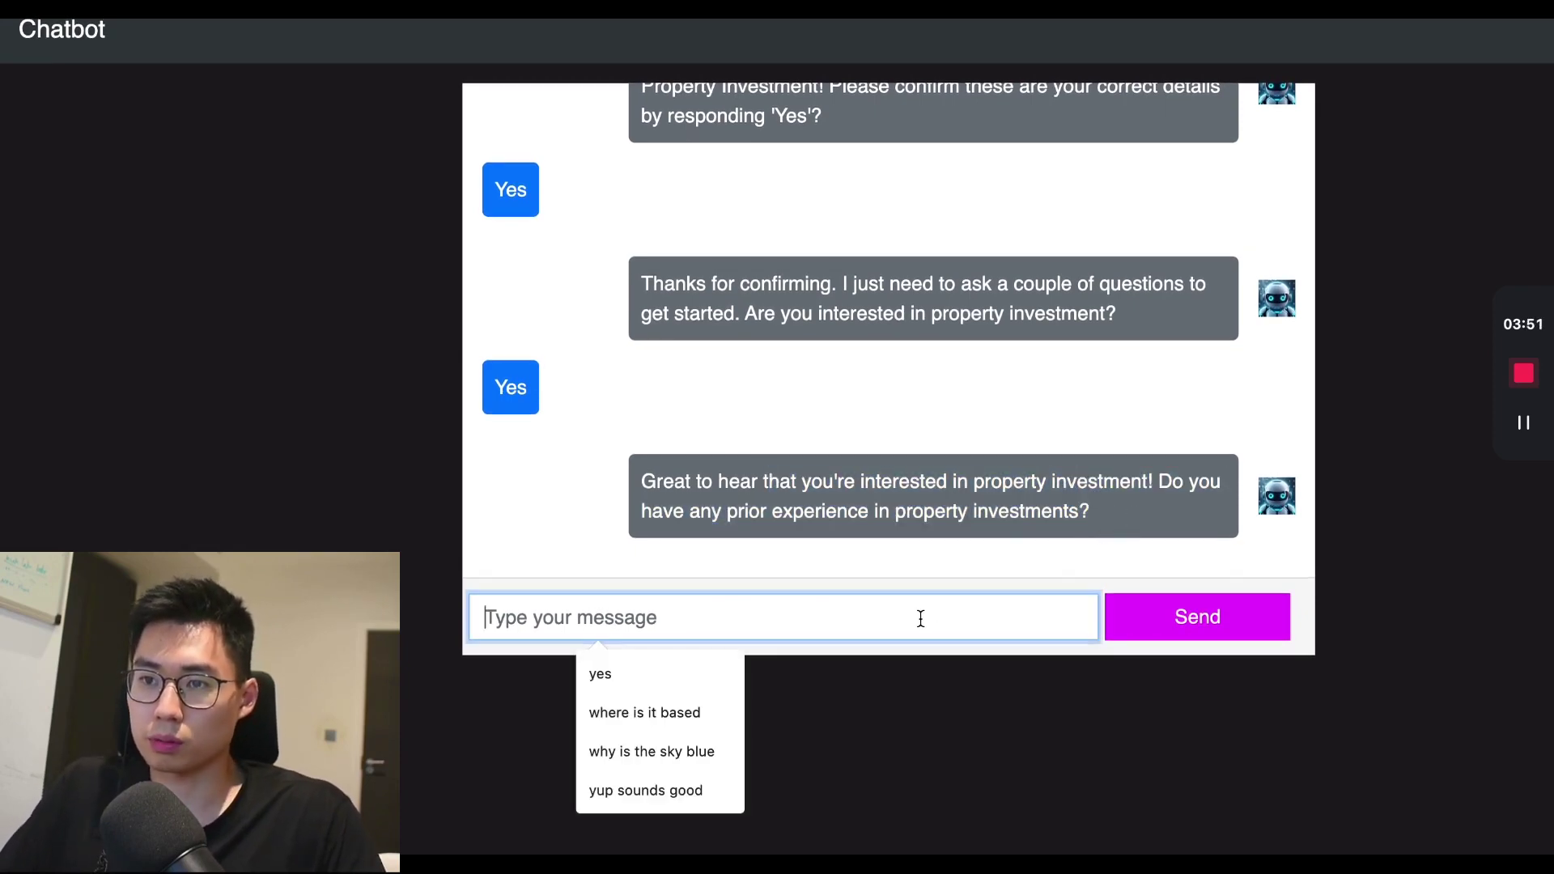
{"action": "type", "text": "no"}
{"action": "key", "text": "Return"}
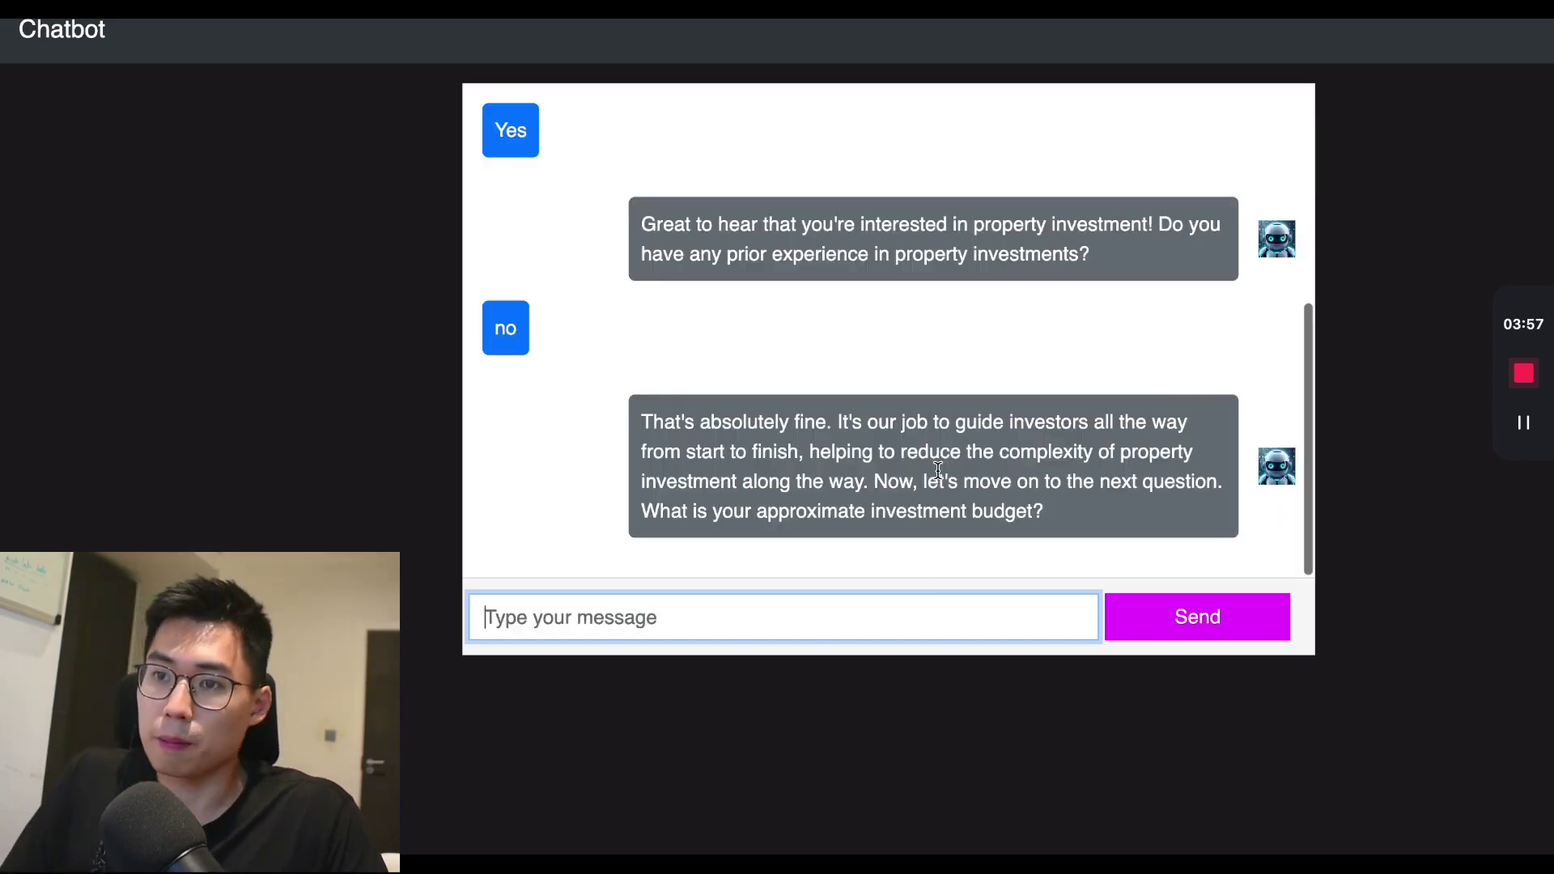
- Give 'Around 50k' as the answer to the budget question
{"action": "left_click_drag", "start_coordinate": [833, 422], "coordinate": [862, 511]}
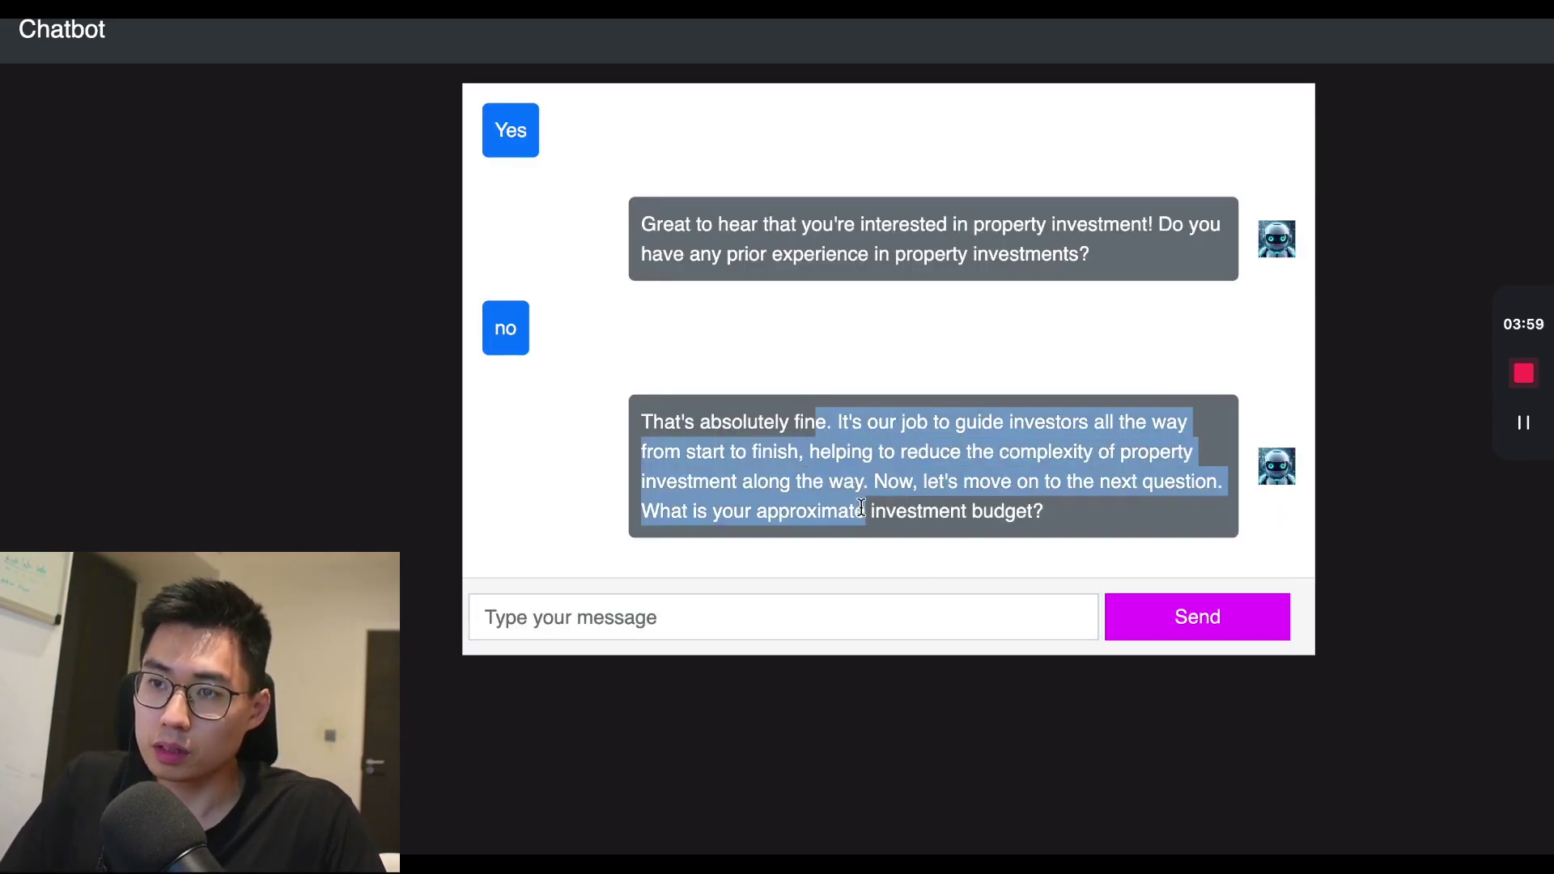
{"action": "left_click", "coordinate": [886, 451]}
{"action": "left_click_drag", "start_coordinate": [735, 512], "coordinate": [1047, 537]}
{"action": "left_click", "coordinate": [937, 621]}
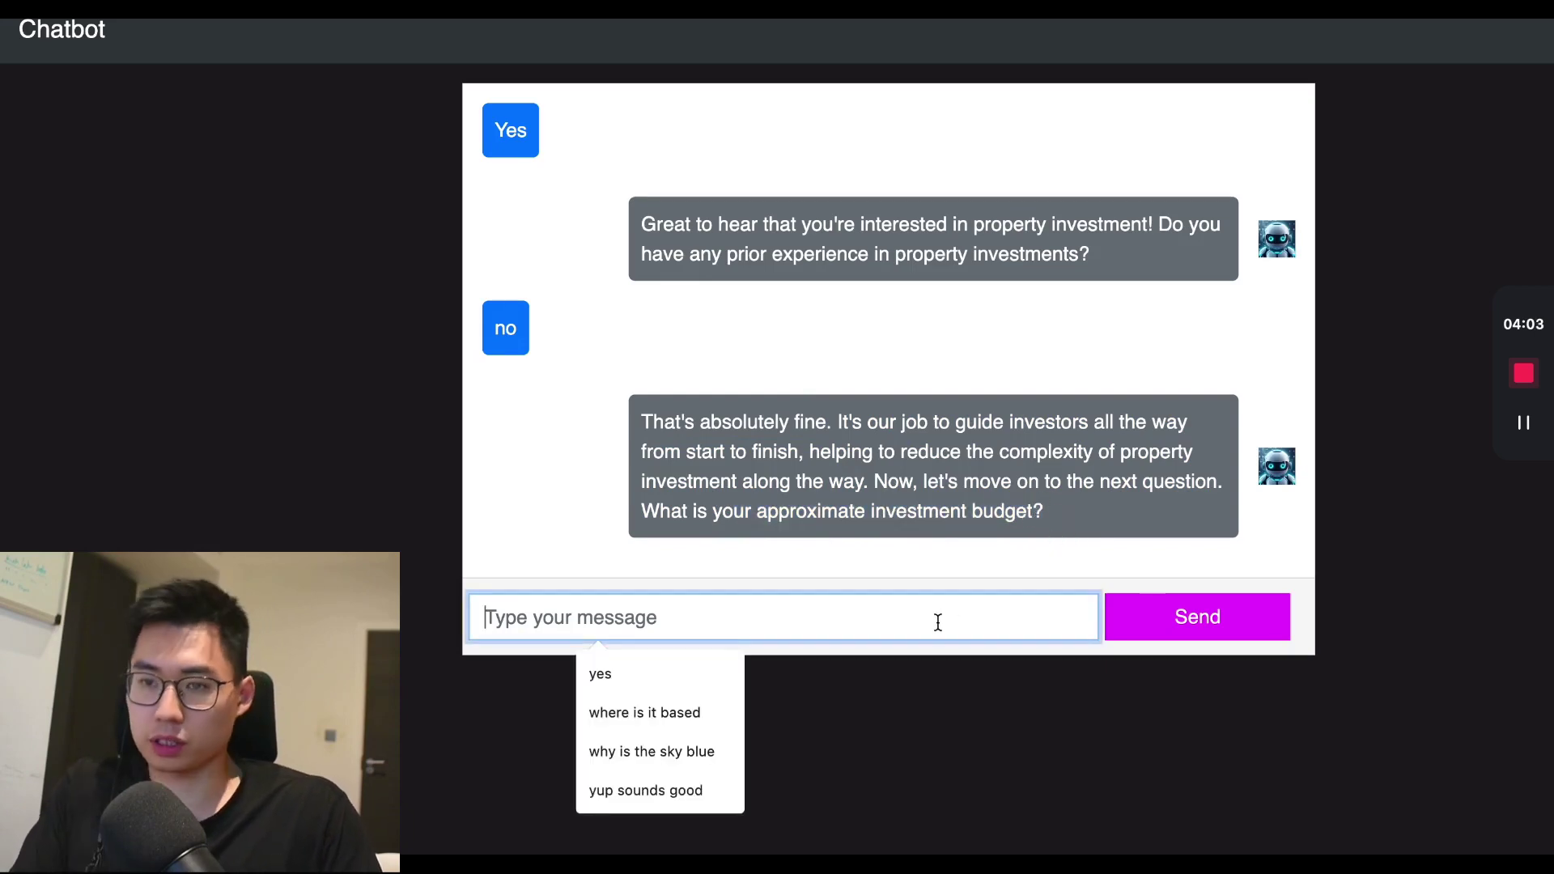
{"action": "type", "text": "Around 50k"}
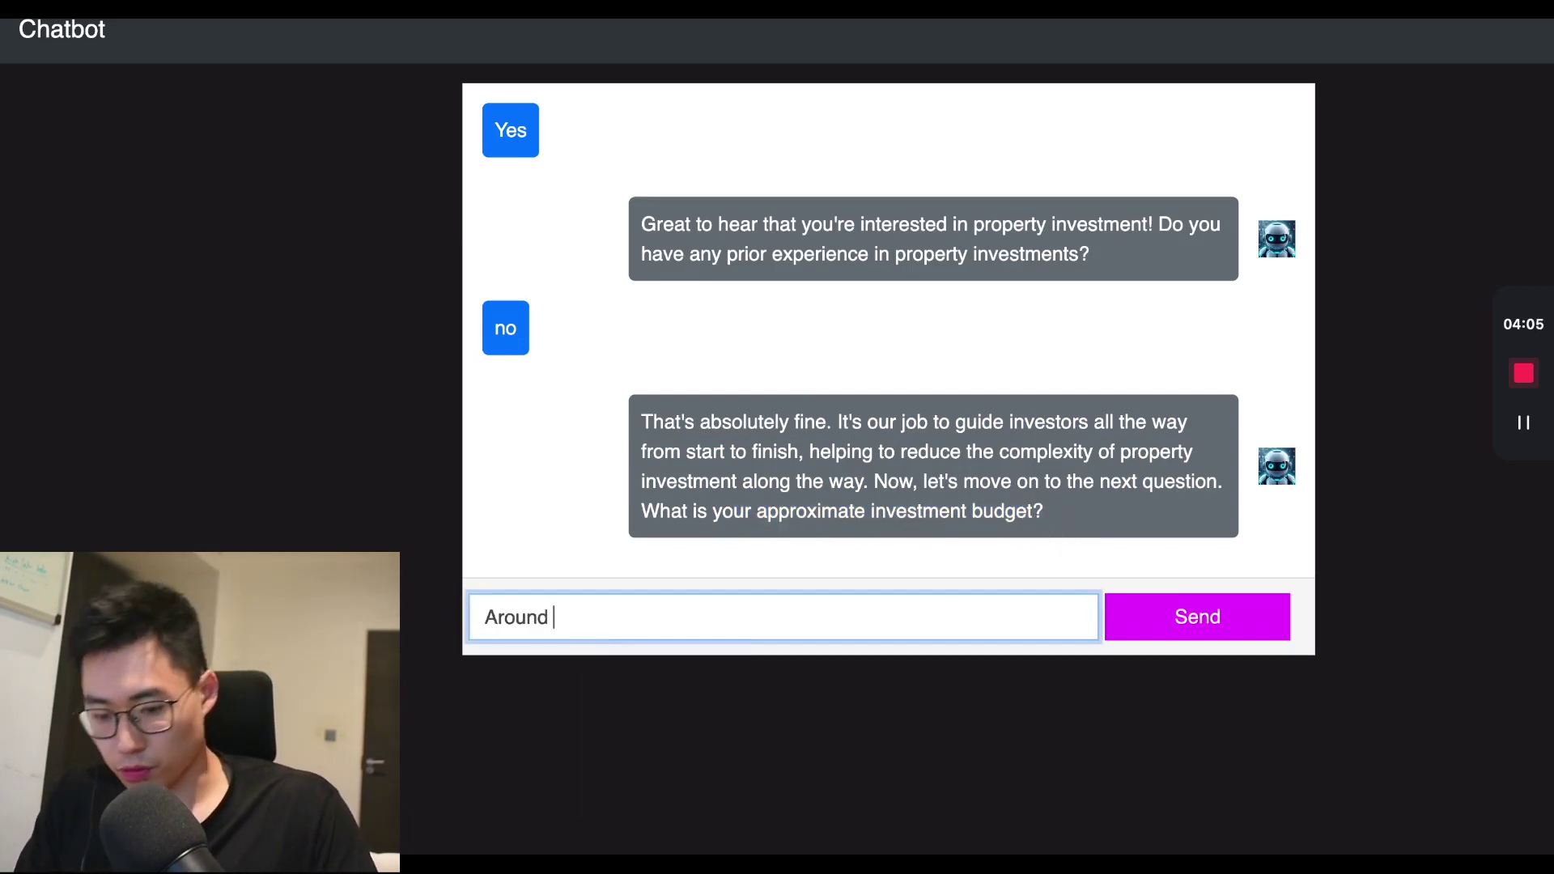
{"action": "key", "text": "Return"}
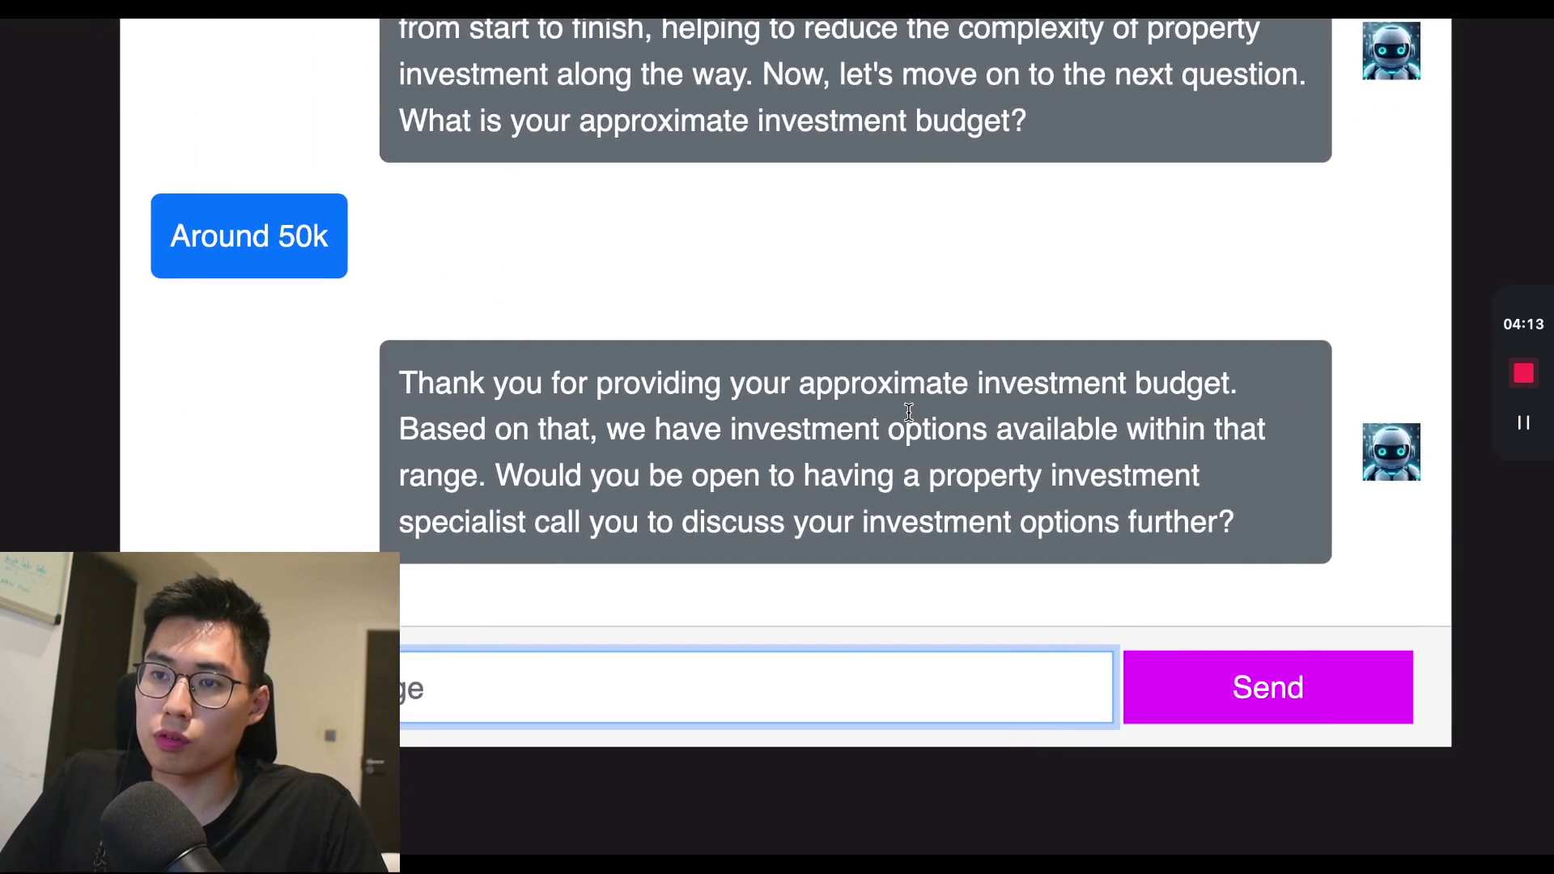
- Reply 'Sounds good' to the specialist call, then 'no not for now'
{"action": "scroll", "coordinate": [909, 410], "scroll_direction": "up", "scroll_amount": 1}
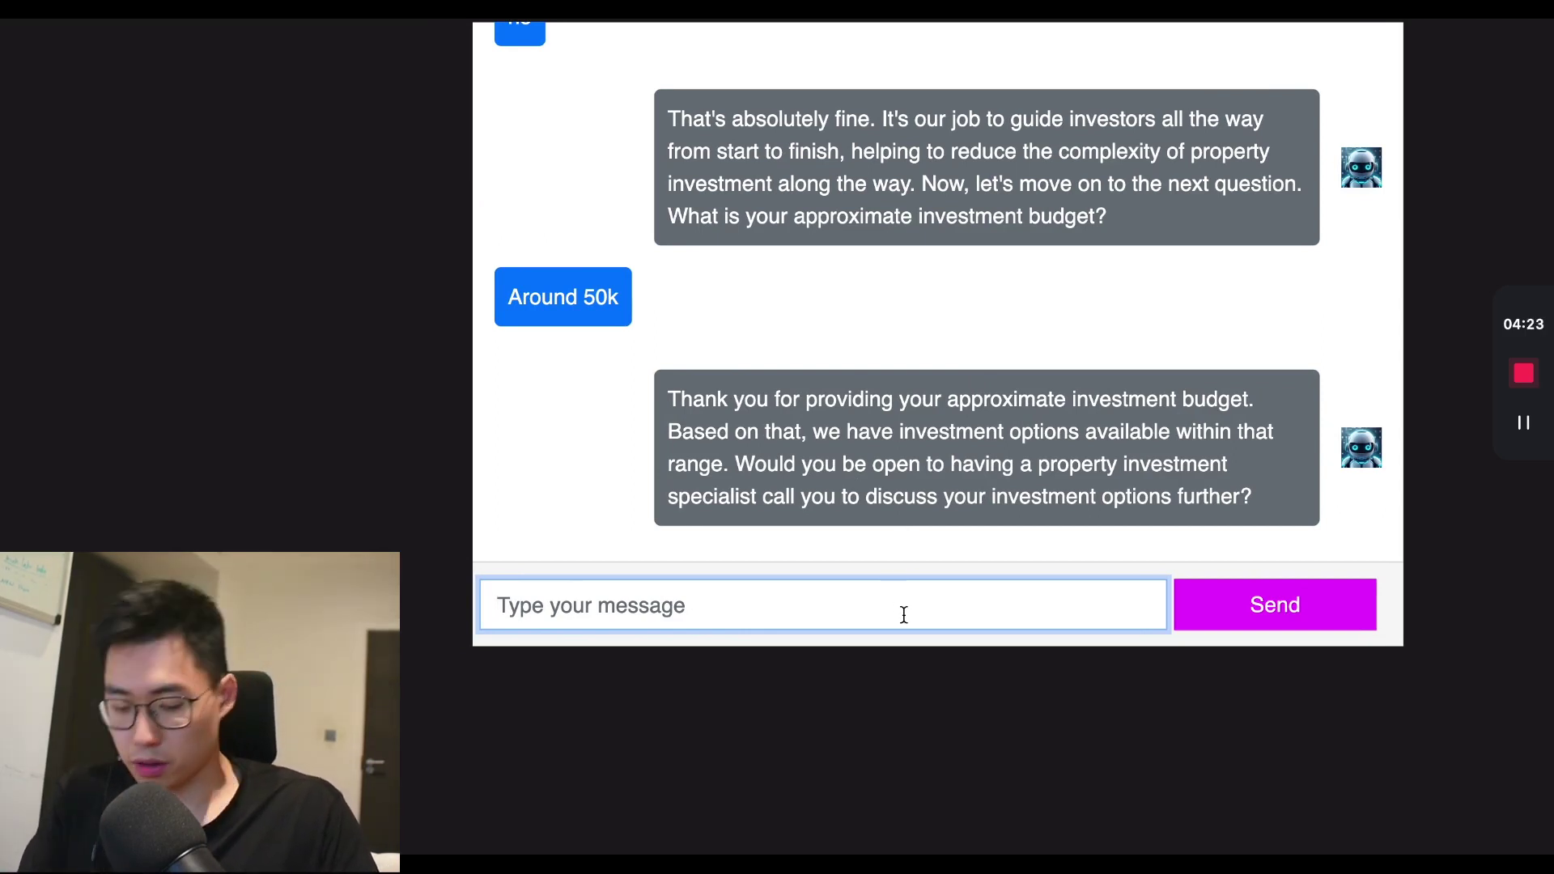
{"action": "type", "text": "Sounds good what time"}
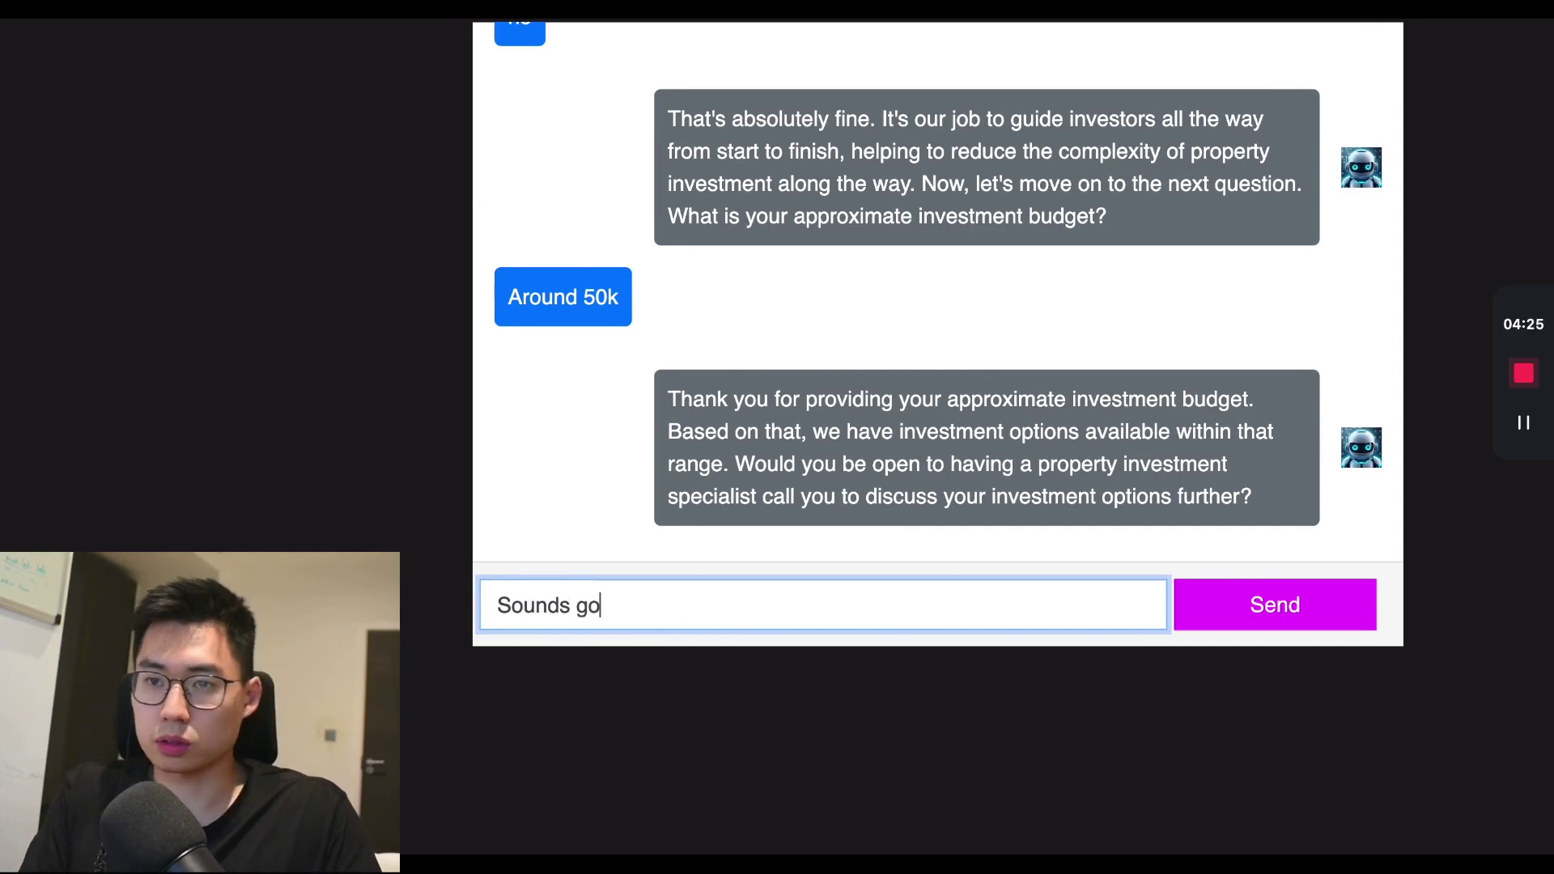
{"action": "key", "text": "BackSpace"}
{"action": "key", "text": "BackSpace"}
{"action": "key", "text": "BackSpace"}
{"action": "key", "text": "BackSpace"}
{"action": "key", "text": "BackSpace"}
{"action": "key", "text": "BackSpace"}
{"action": "key", "text": "BackSpace"}
{"action": "key", "text": "BackSpace"}
{"action": "key", "text": "BackSpace"}
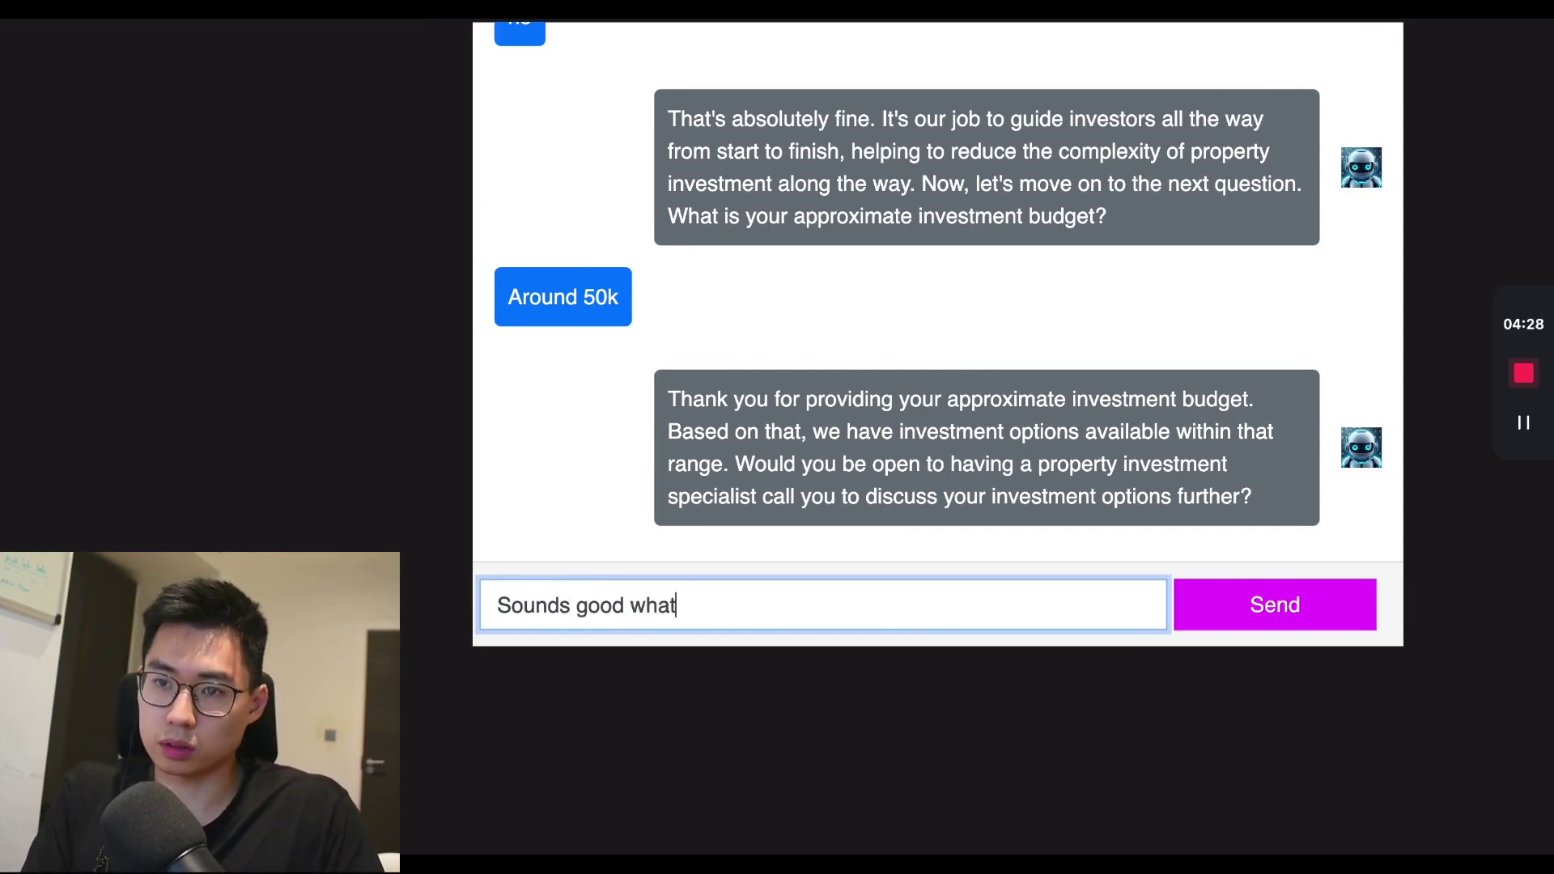
{"action": "key", "text": "Return"}
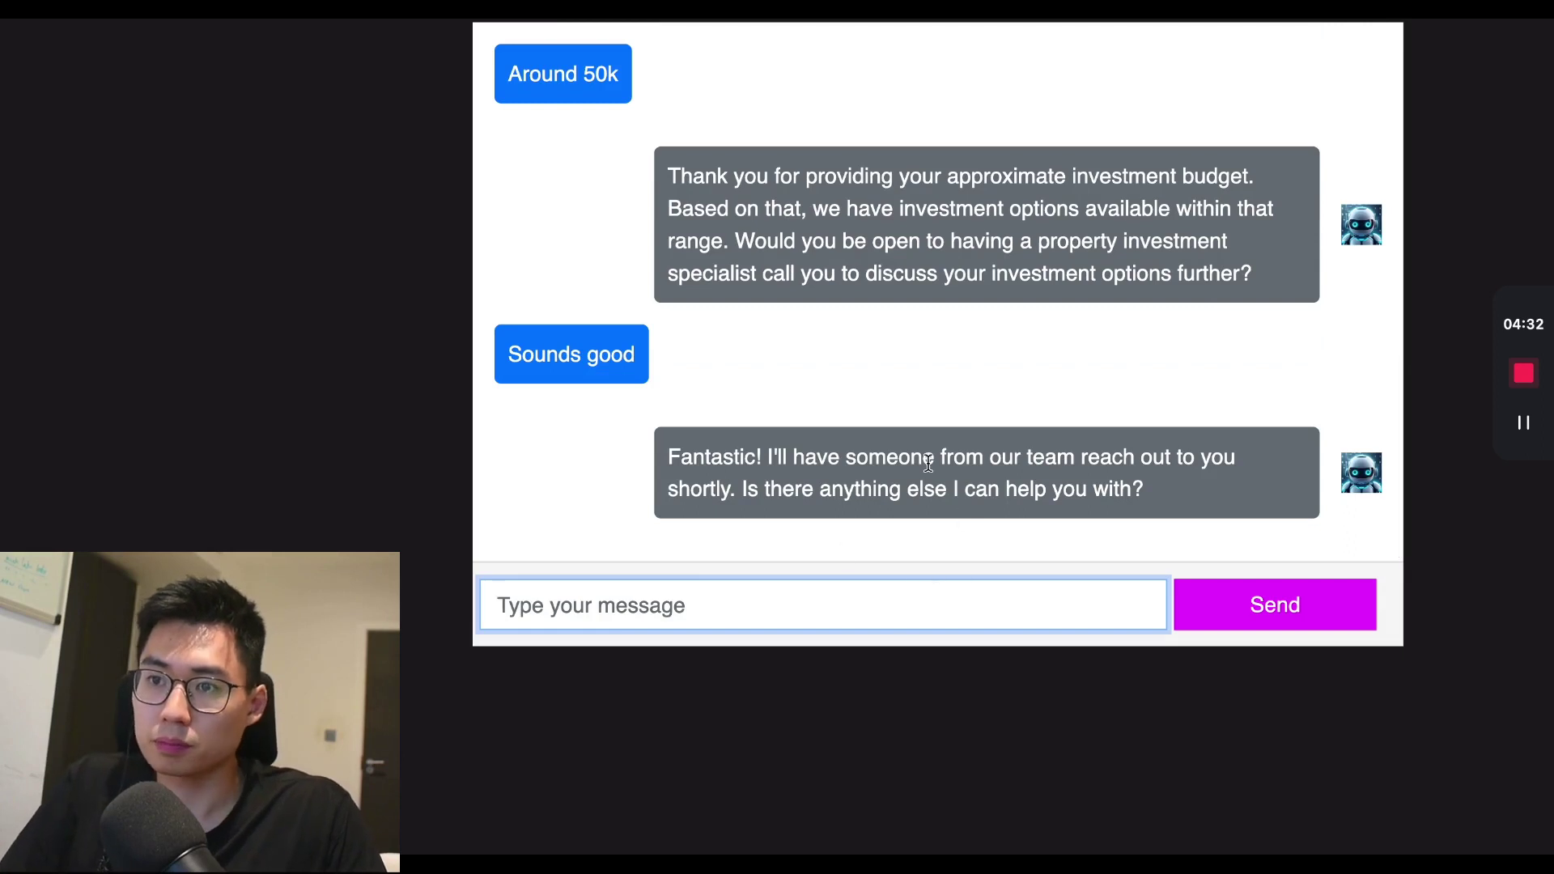
{"action": "type", "text": "no not for now"}
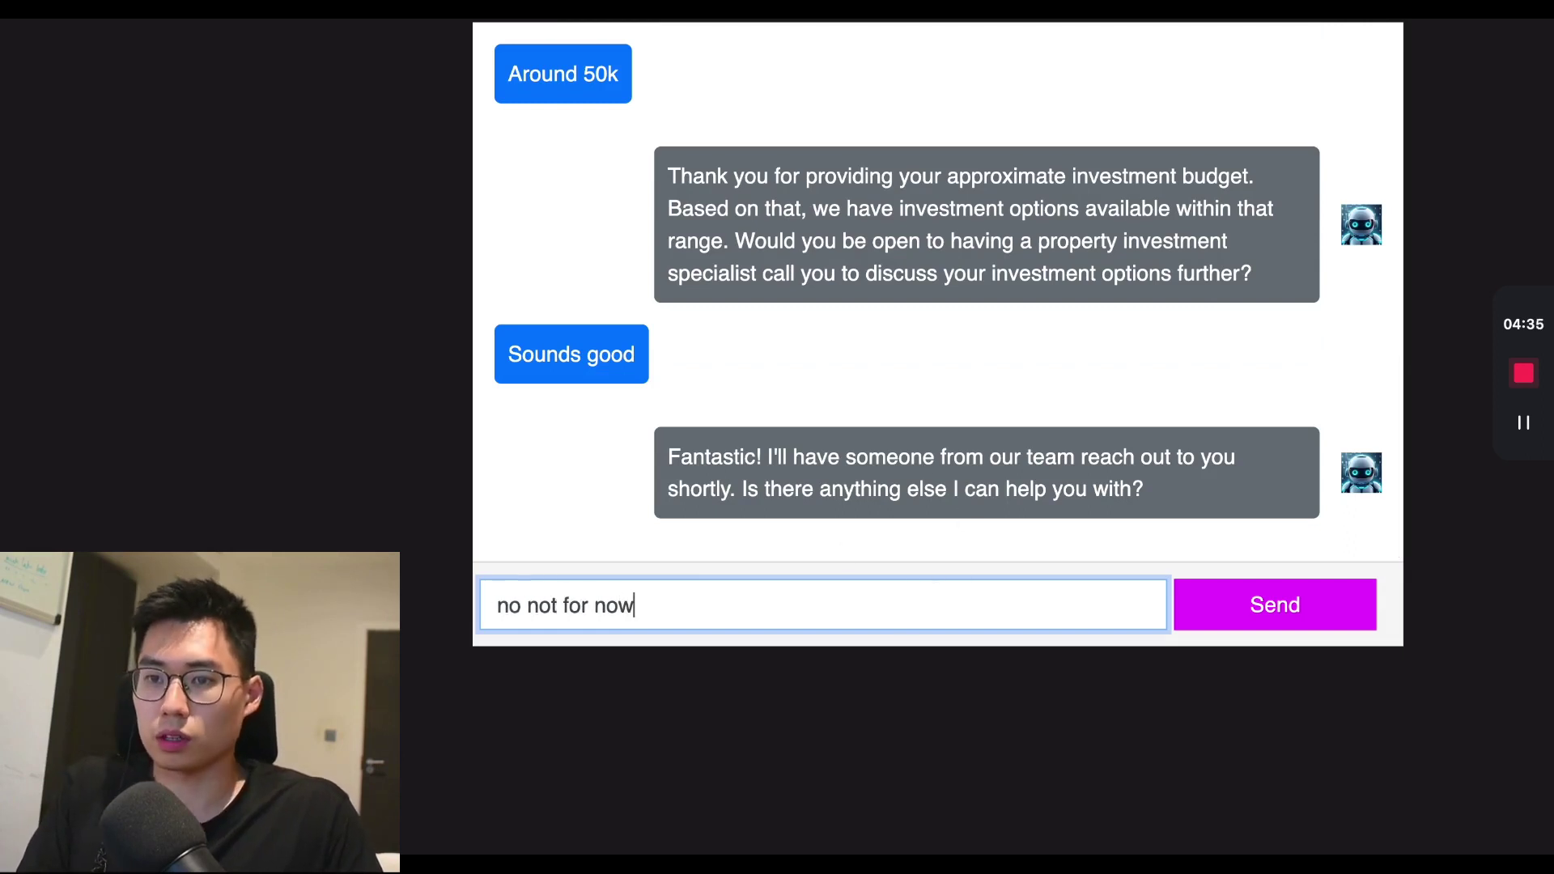
{"action": "key", "text": "Return"}
- Reload the chat and reply 'no' to the fresh confirmation greeting
{"action": "left_click", "coordinate": [287, 372]}
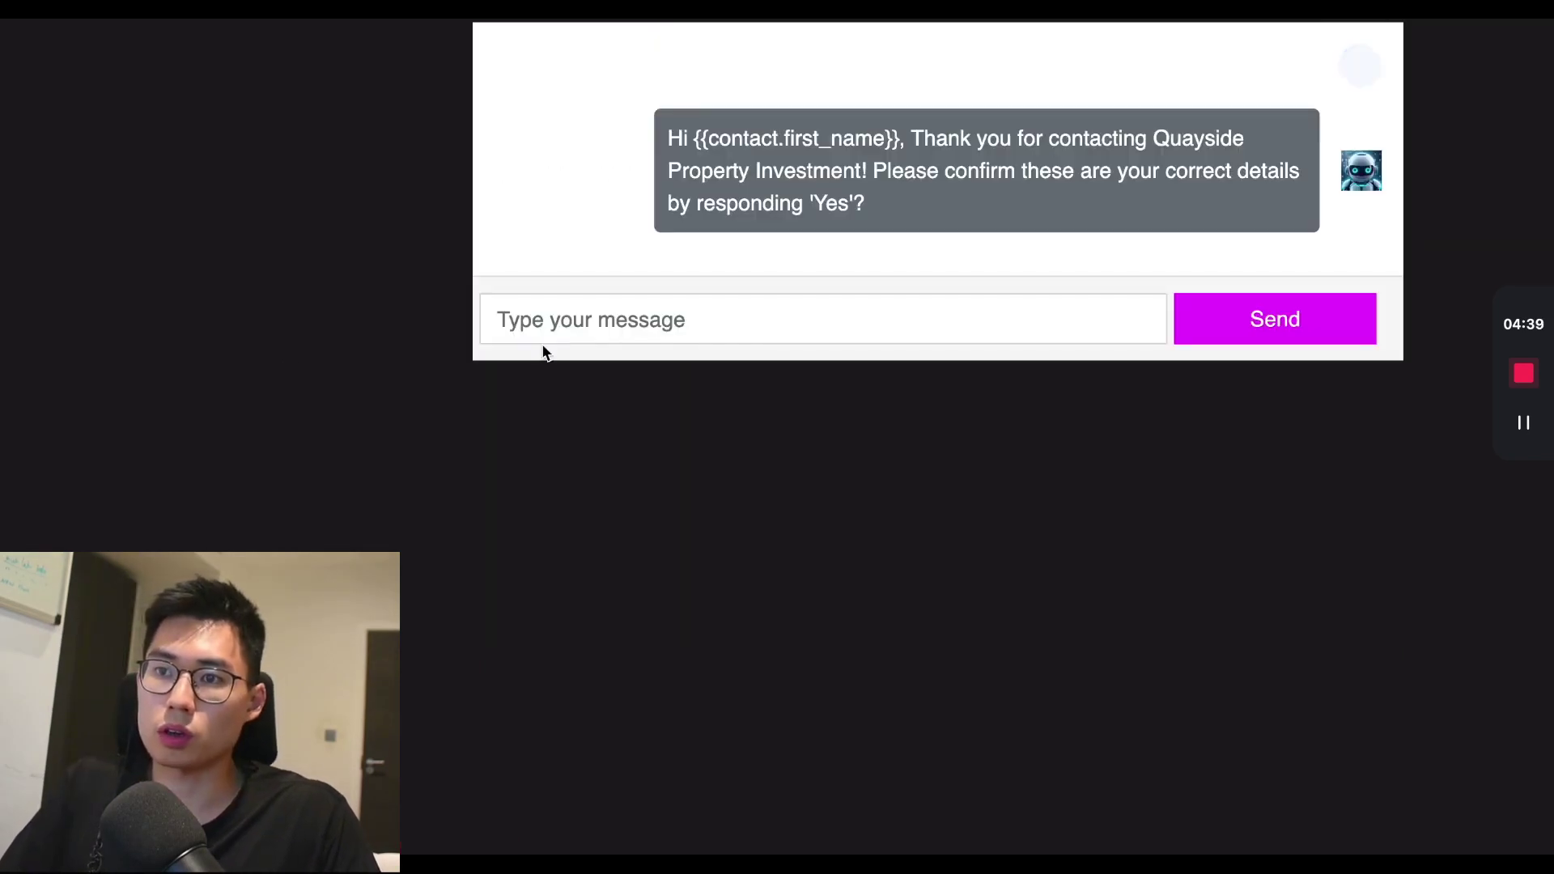
{"action": "left_click", "coordinate": [680, 400]}
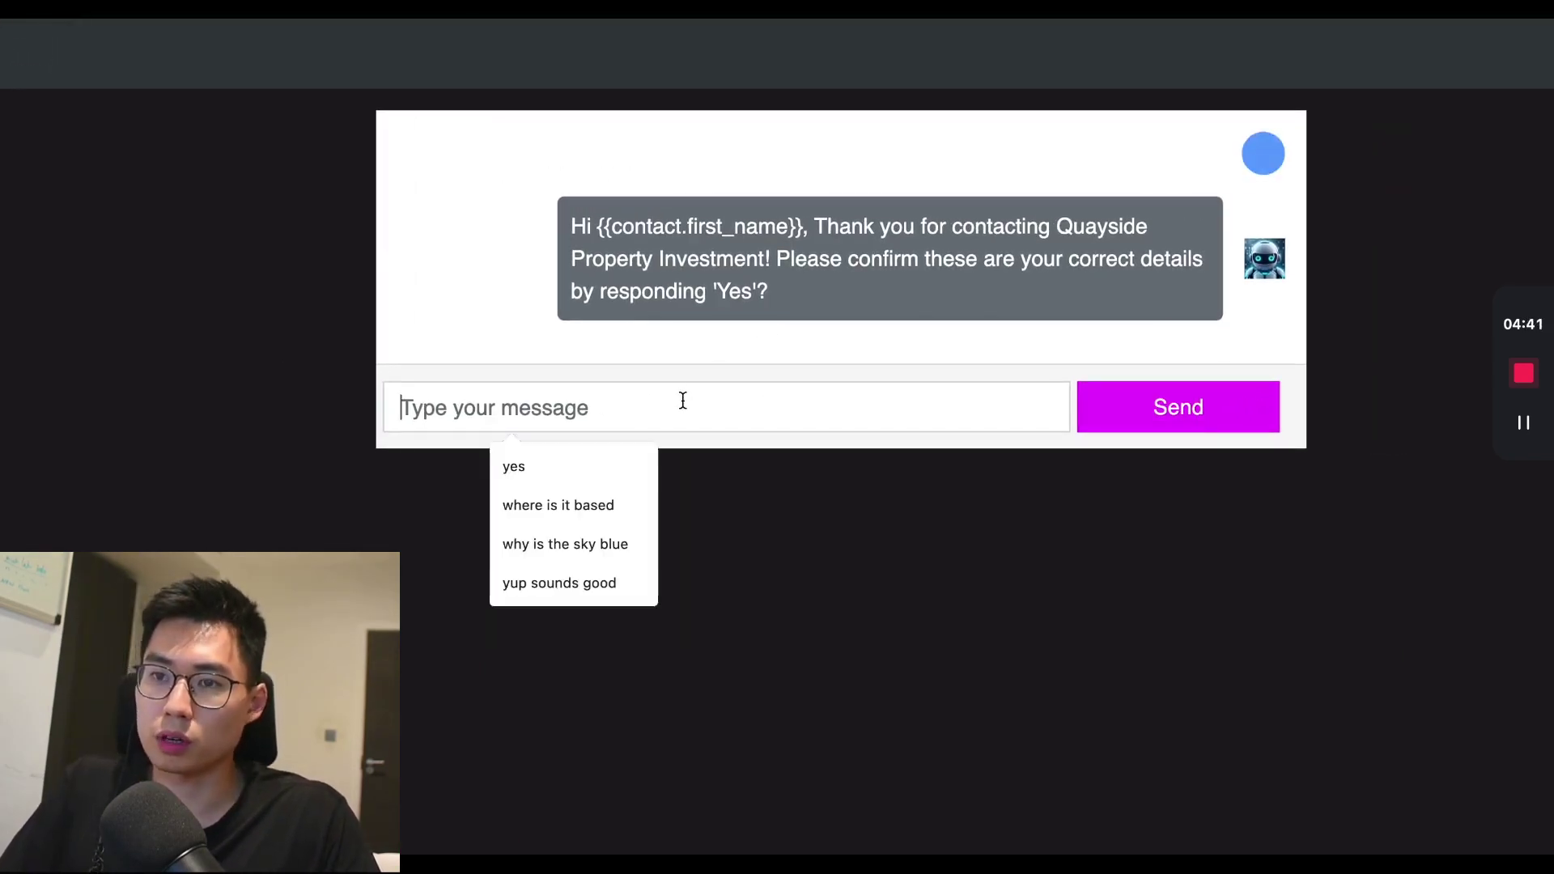
{"action": "type", "text": "no"}
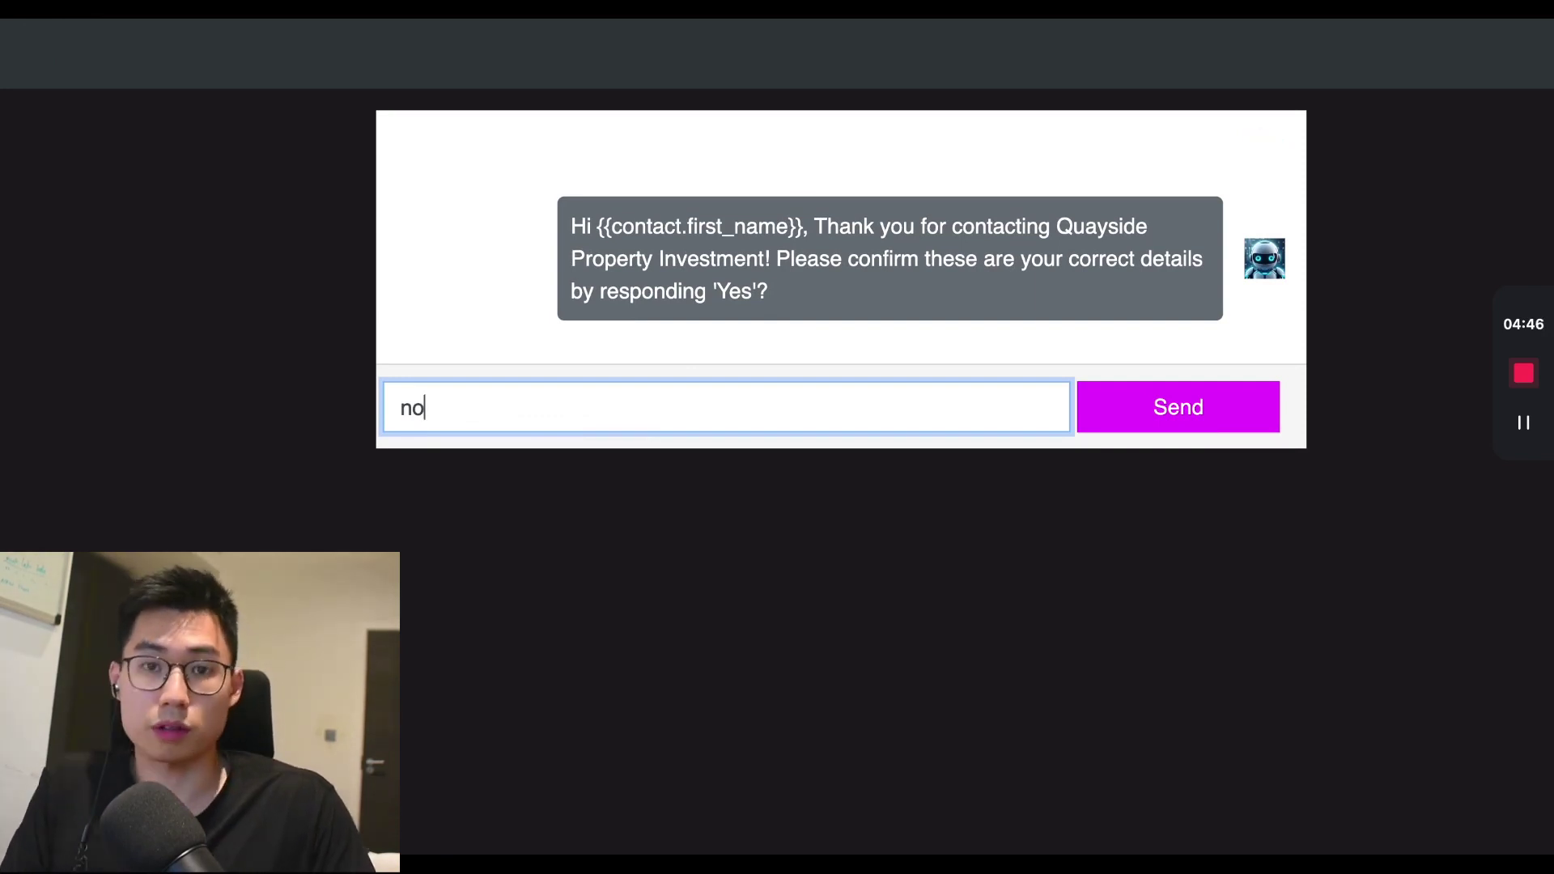
{"action": "key", "text": "Return"}
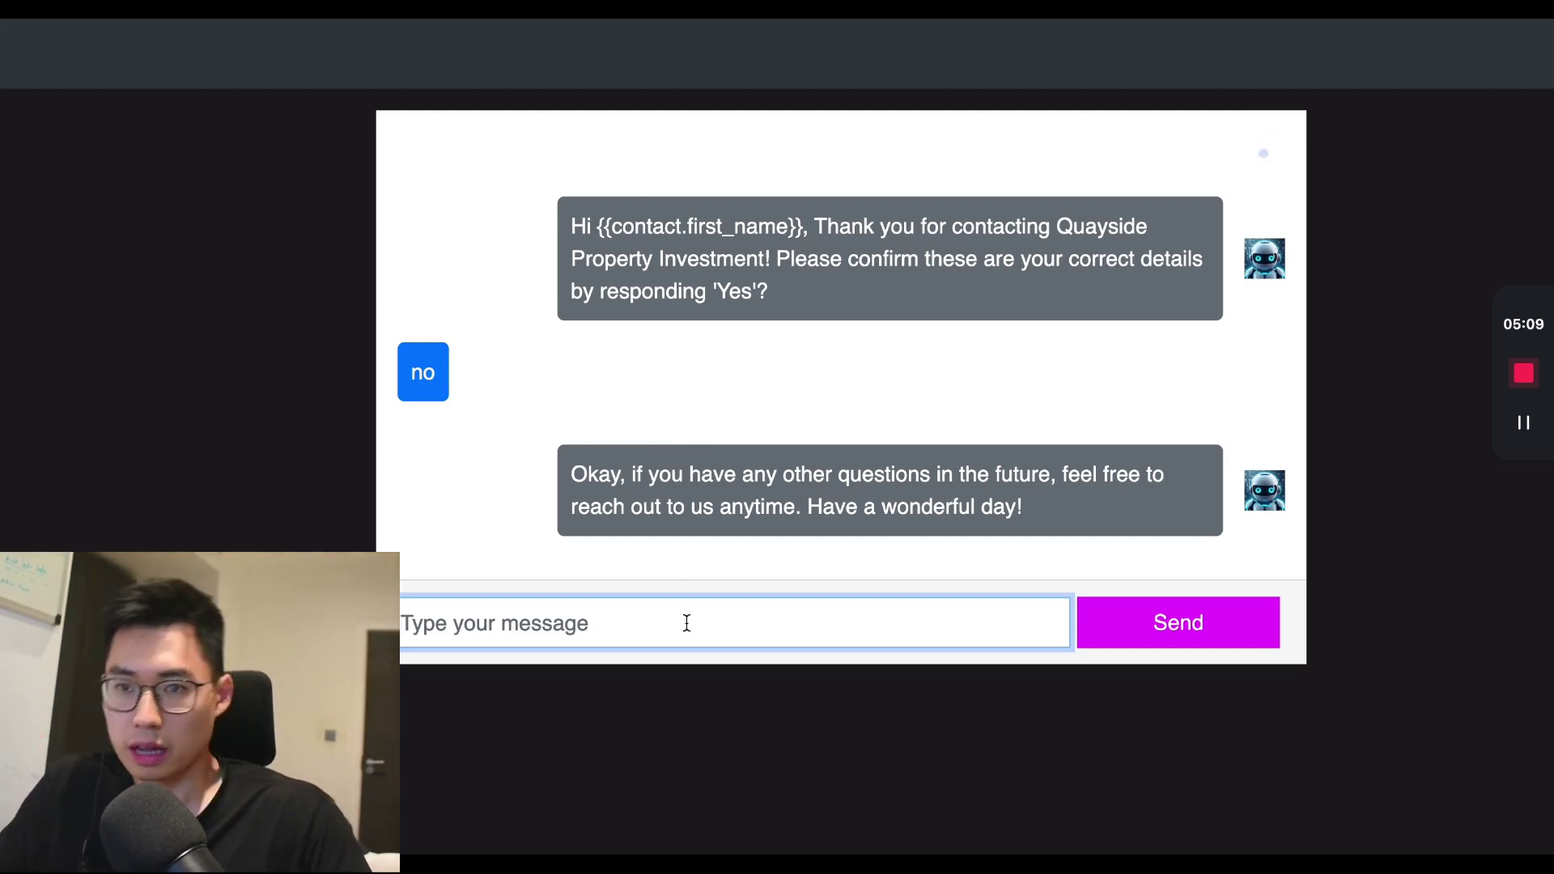
- Reply 'nah' to the greeting, then reload the page to restart the chat
{"action": "left_click", "coordinate": [725, 416]}
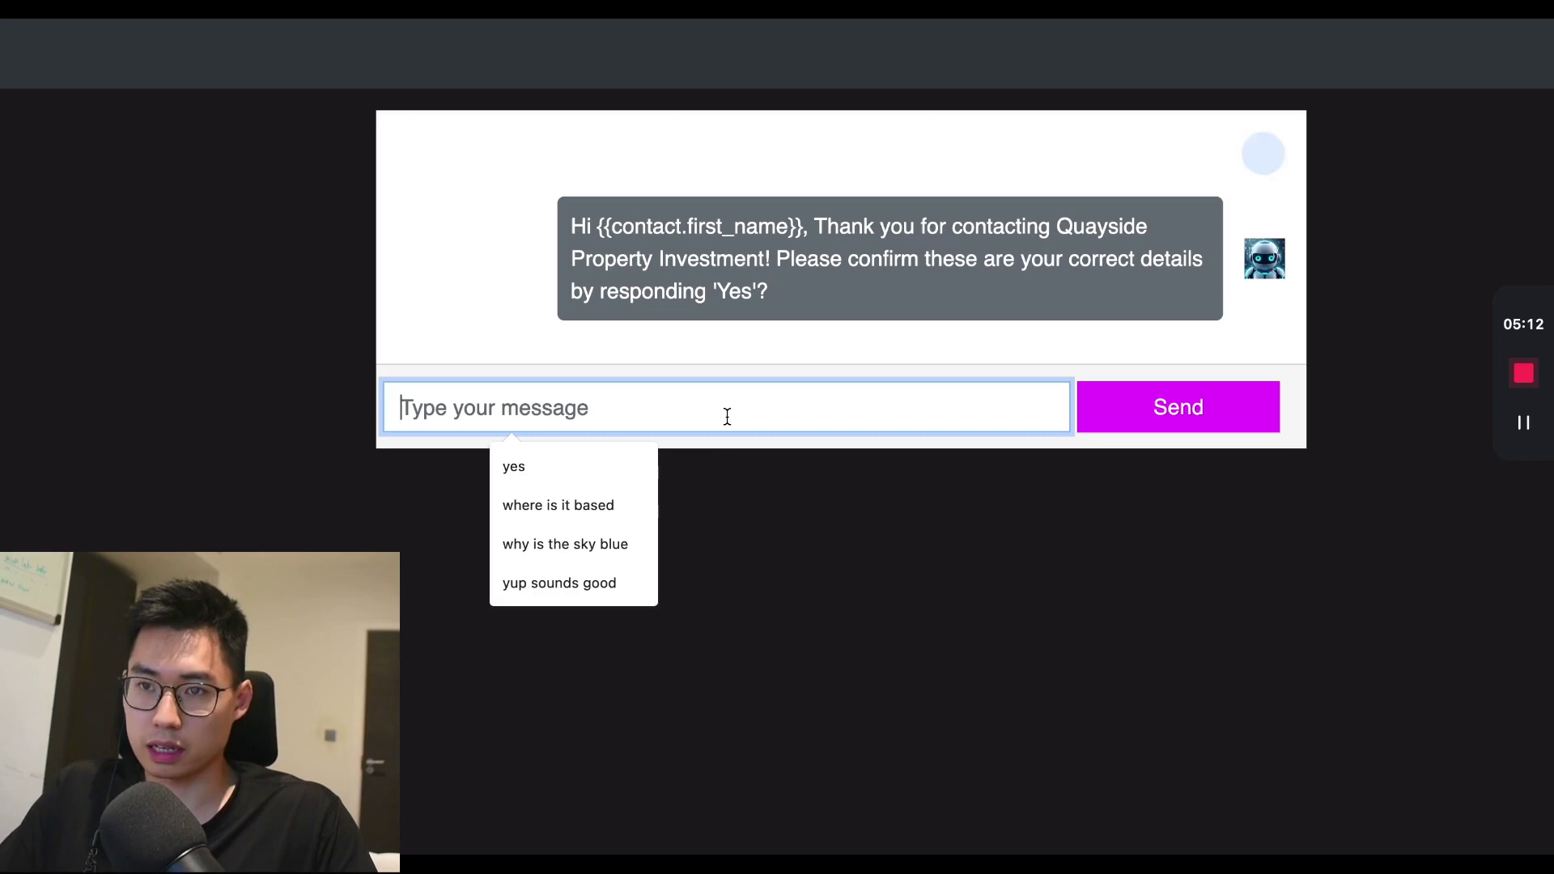
{"action": "type", "text": "nah"}
{"action": "key", "text": "Return"}
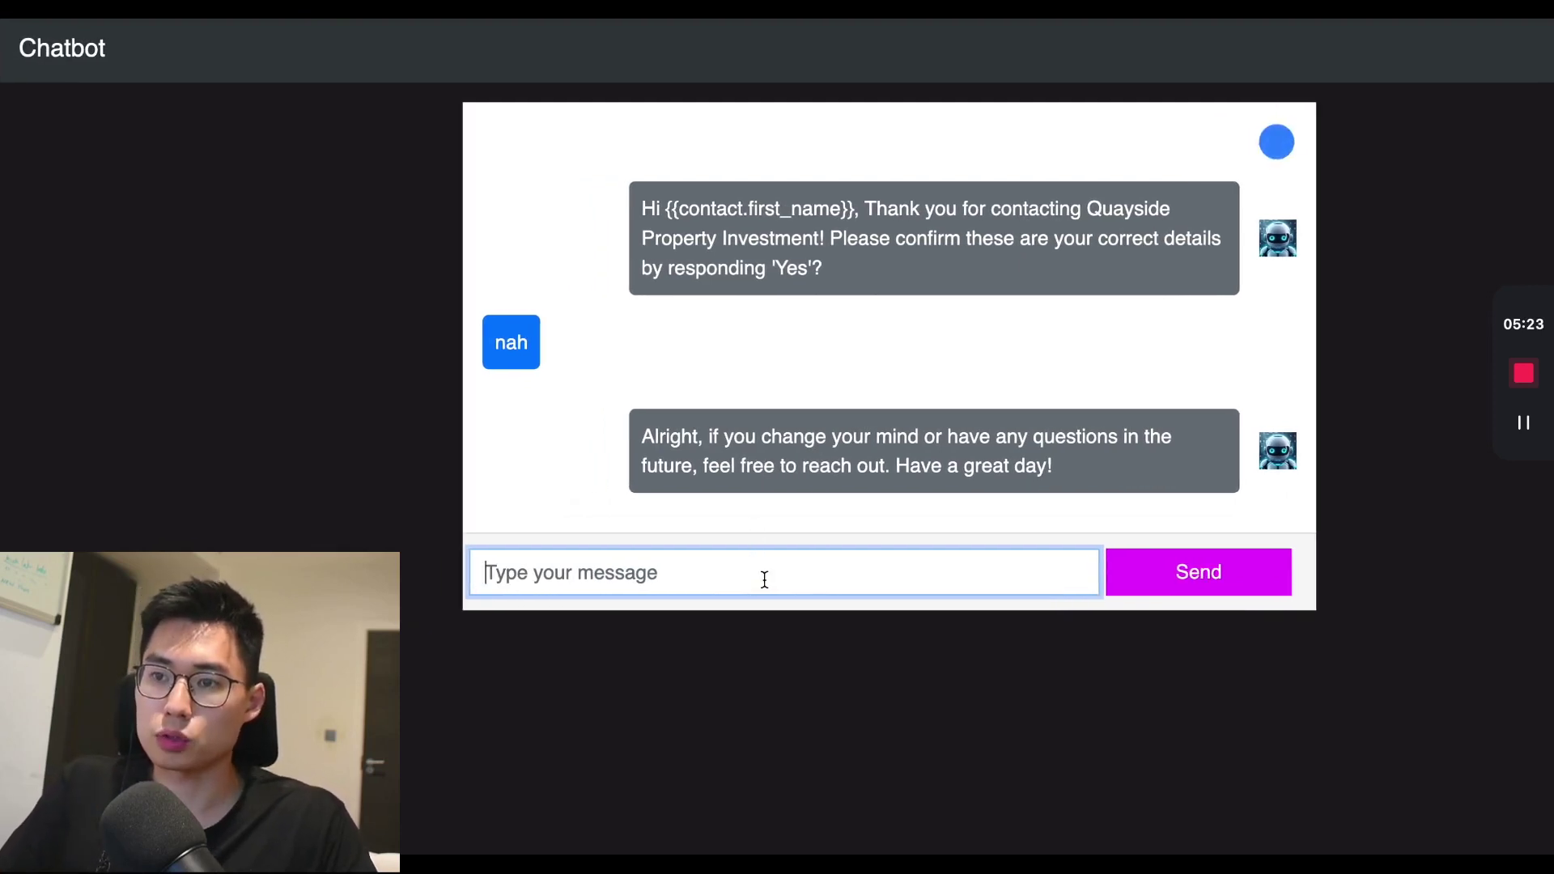
{"action": "key", "text": "super+r"}
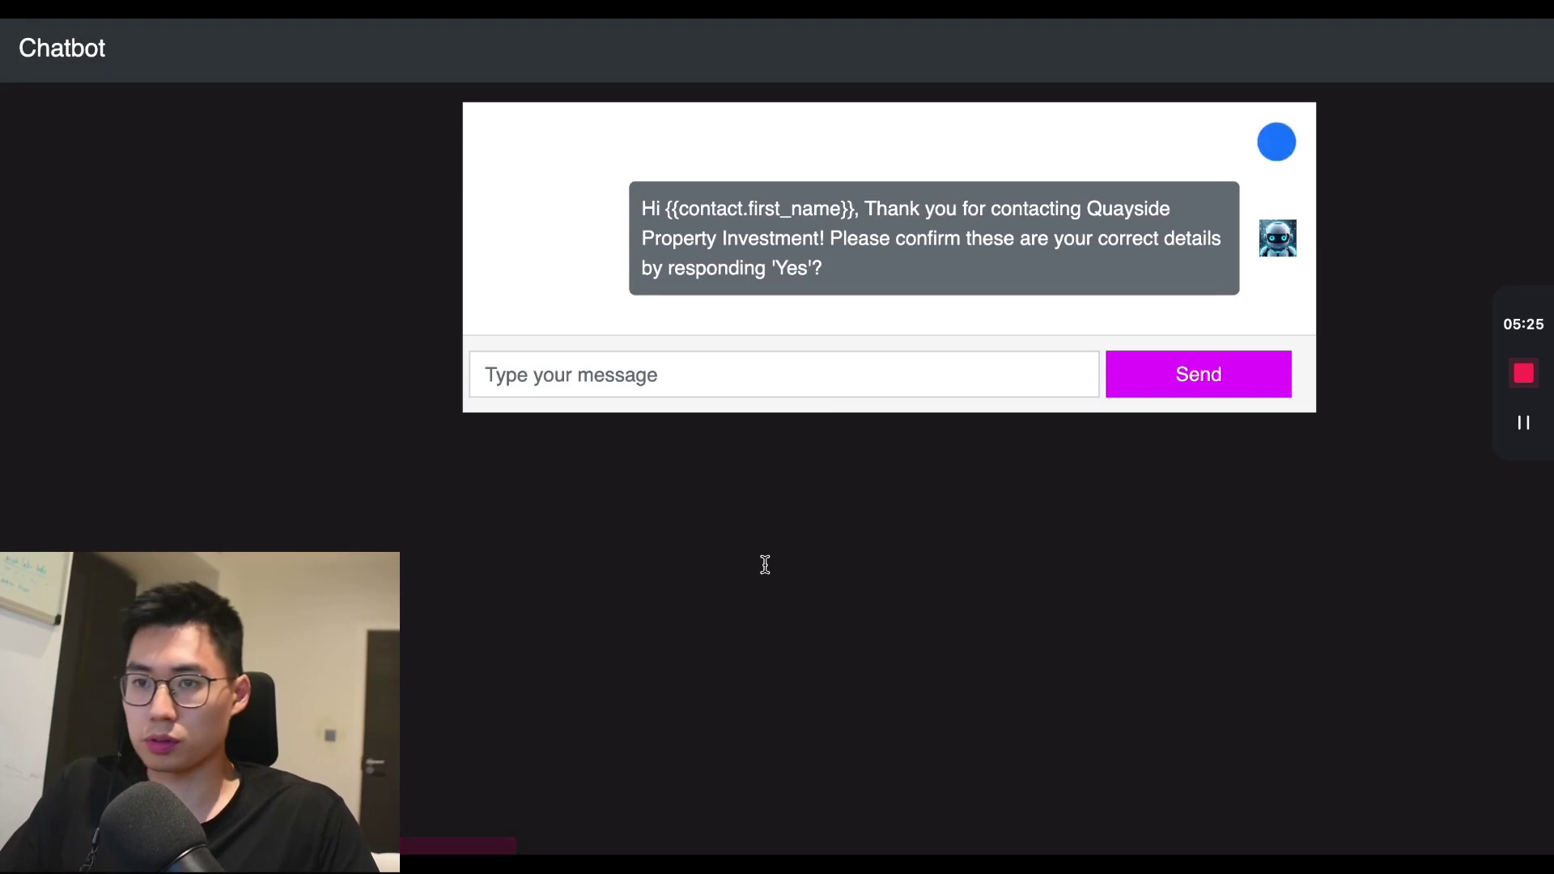
- Send 'not really' and then 'depends how much I need' as replies to the bot
{"action": "left_click", "coordinate": [838, 369]}
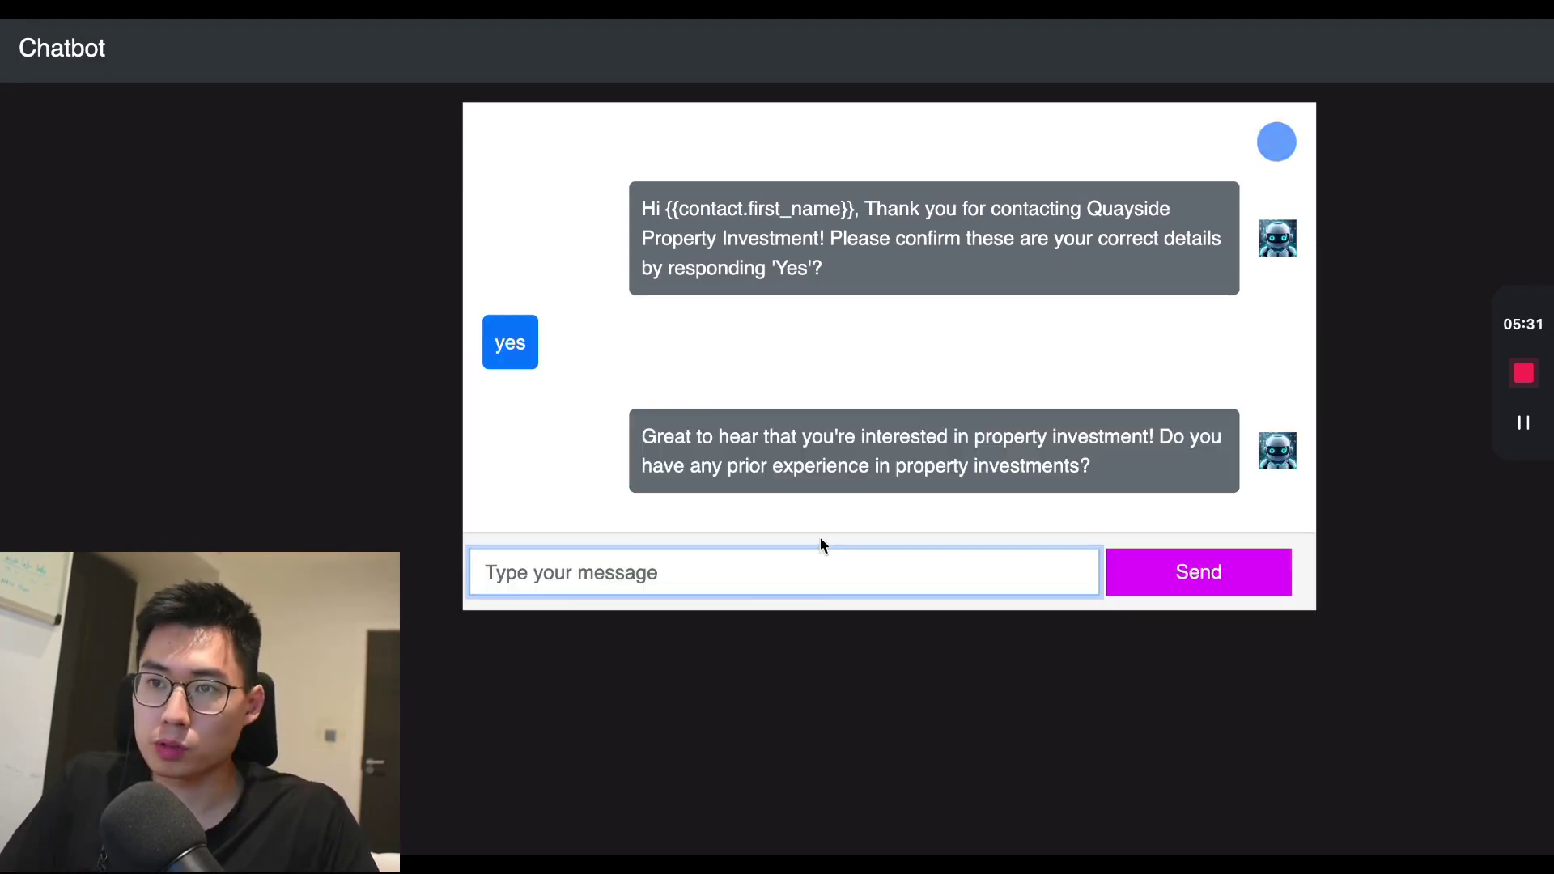
{"action": "type", "text": "not really"}
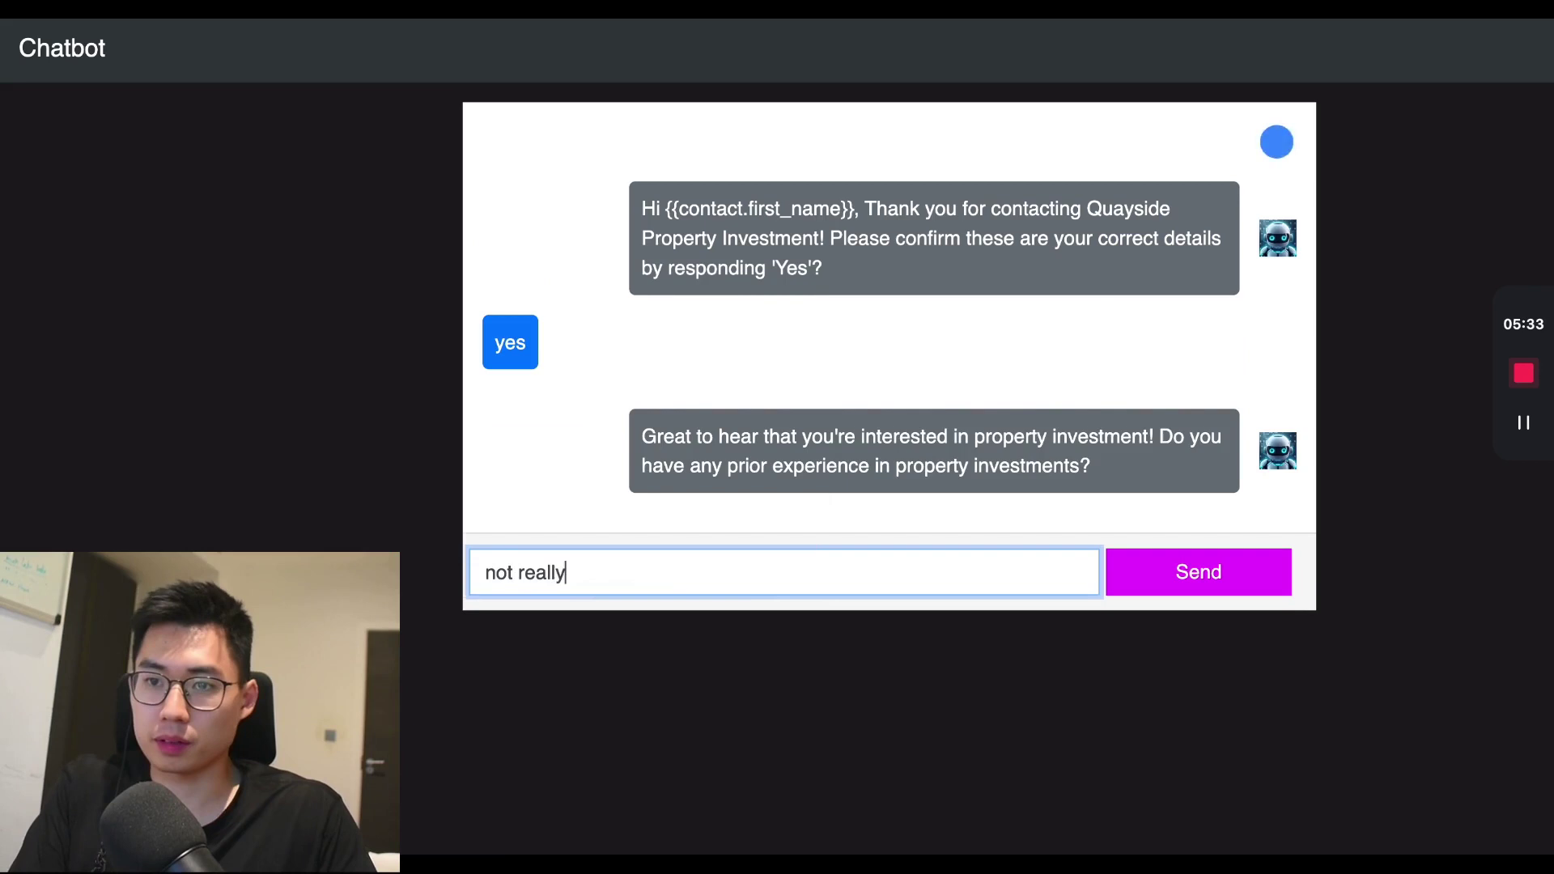
{"action": "key", "text": "Return"}
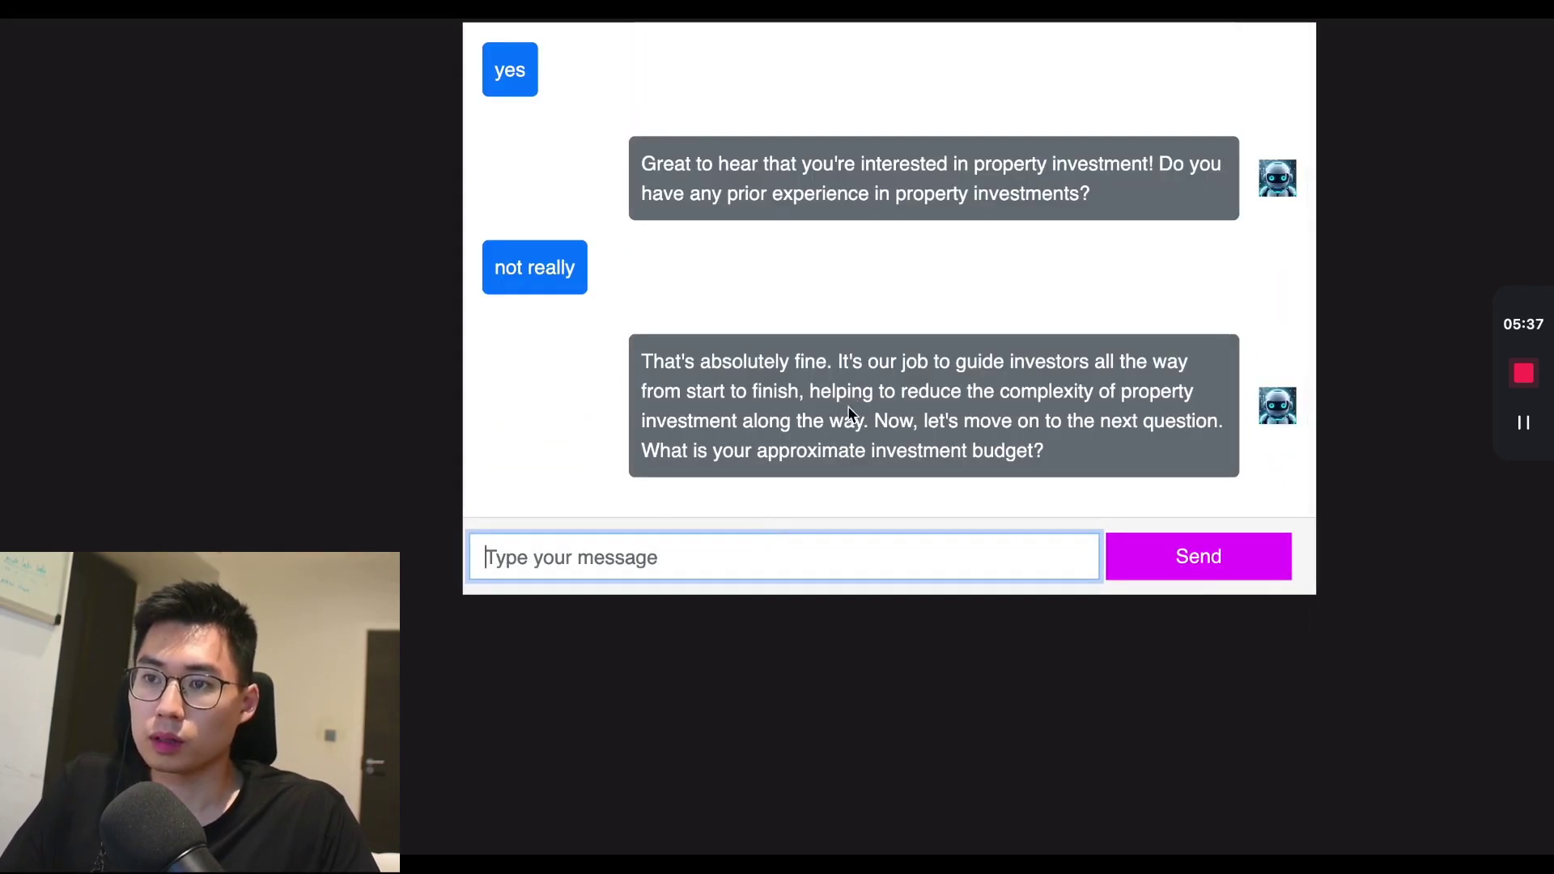
{"action": "type", "text": "depends"}
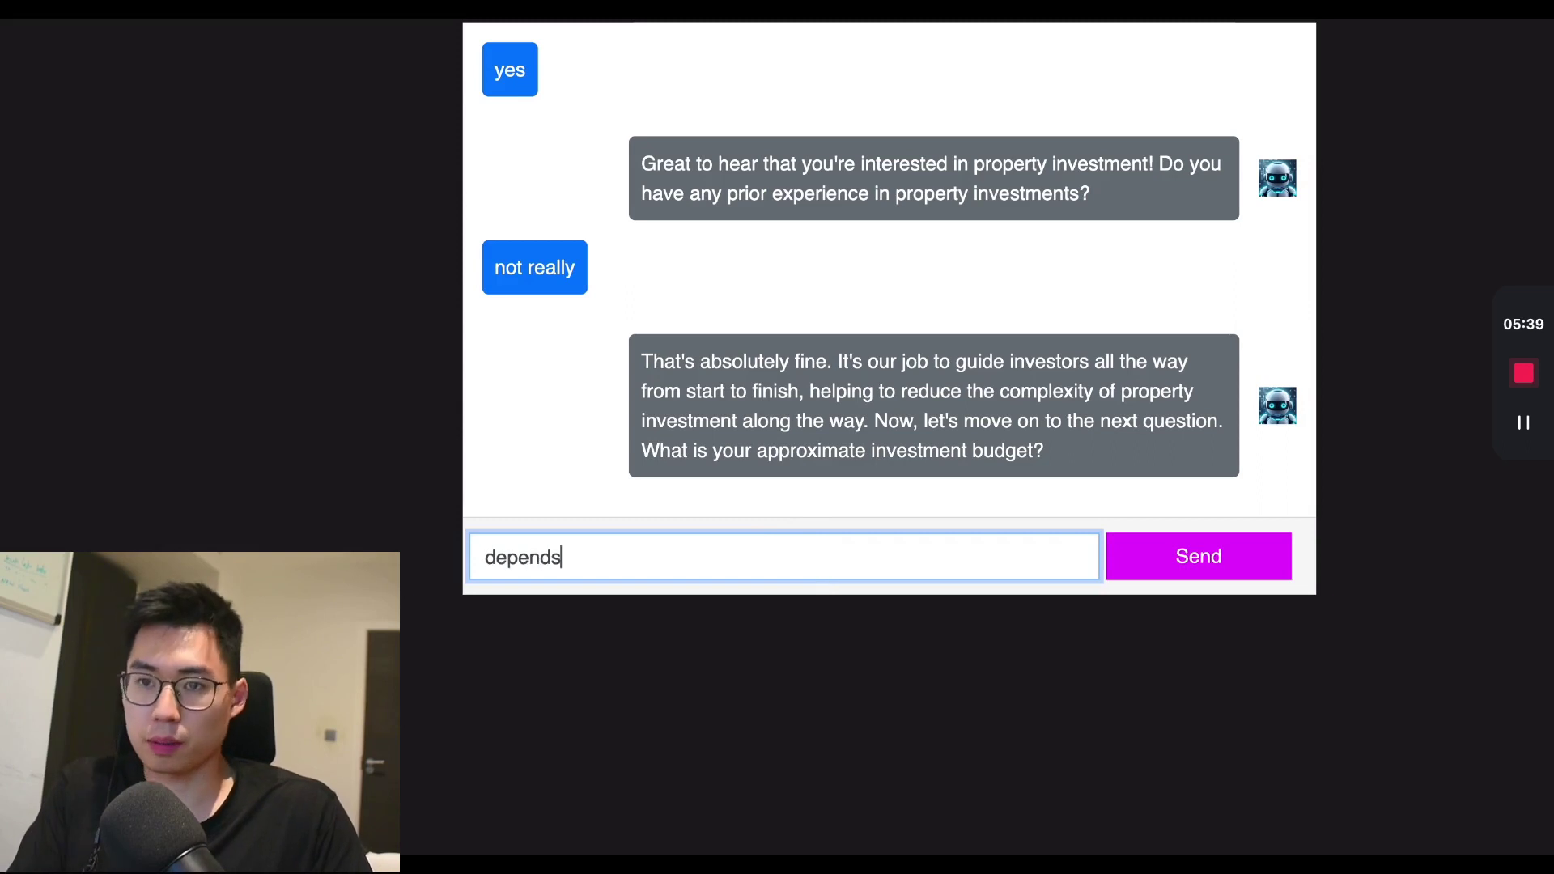
{"action": "type", "text": " how much I need"}
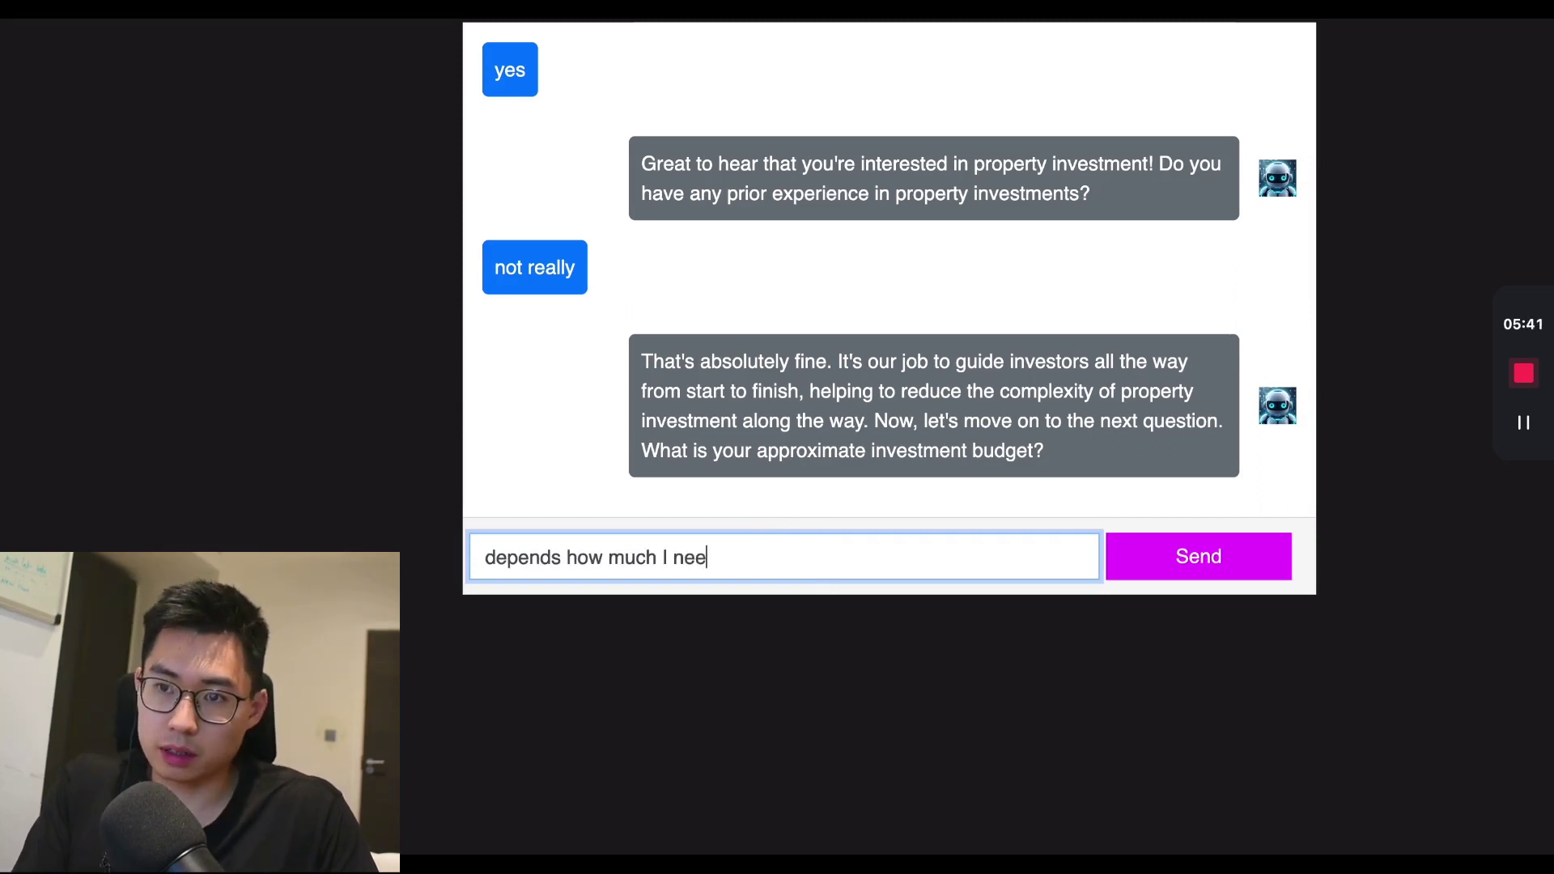
{"action": "key", "text": "Return"}
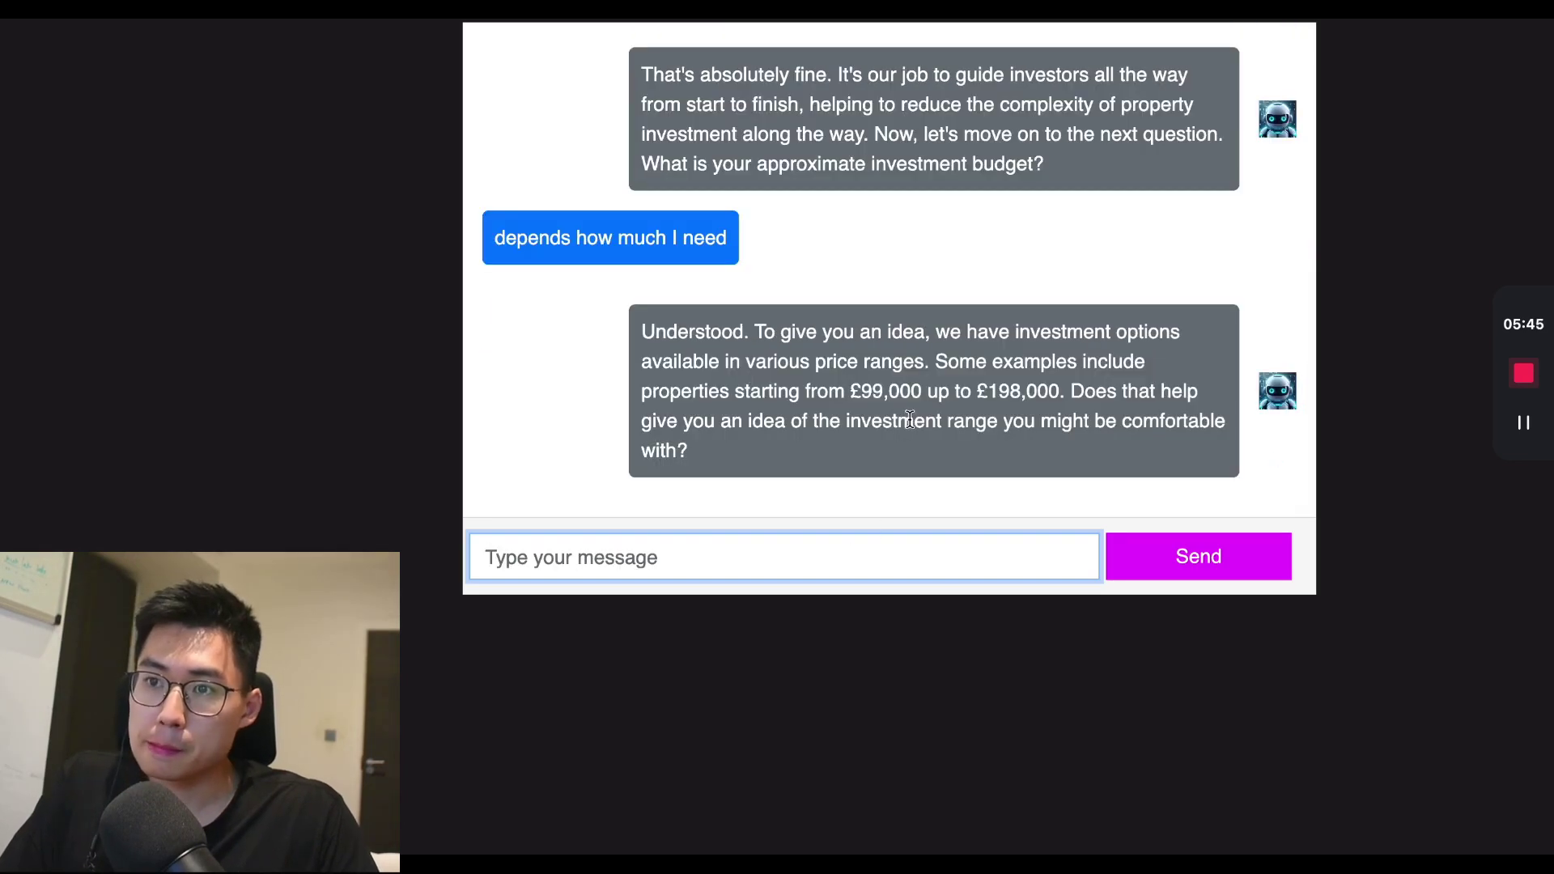
{"action": "left_click", "coordinate": [649, 560]}
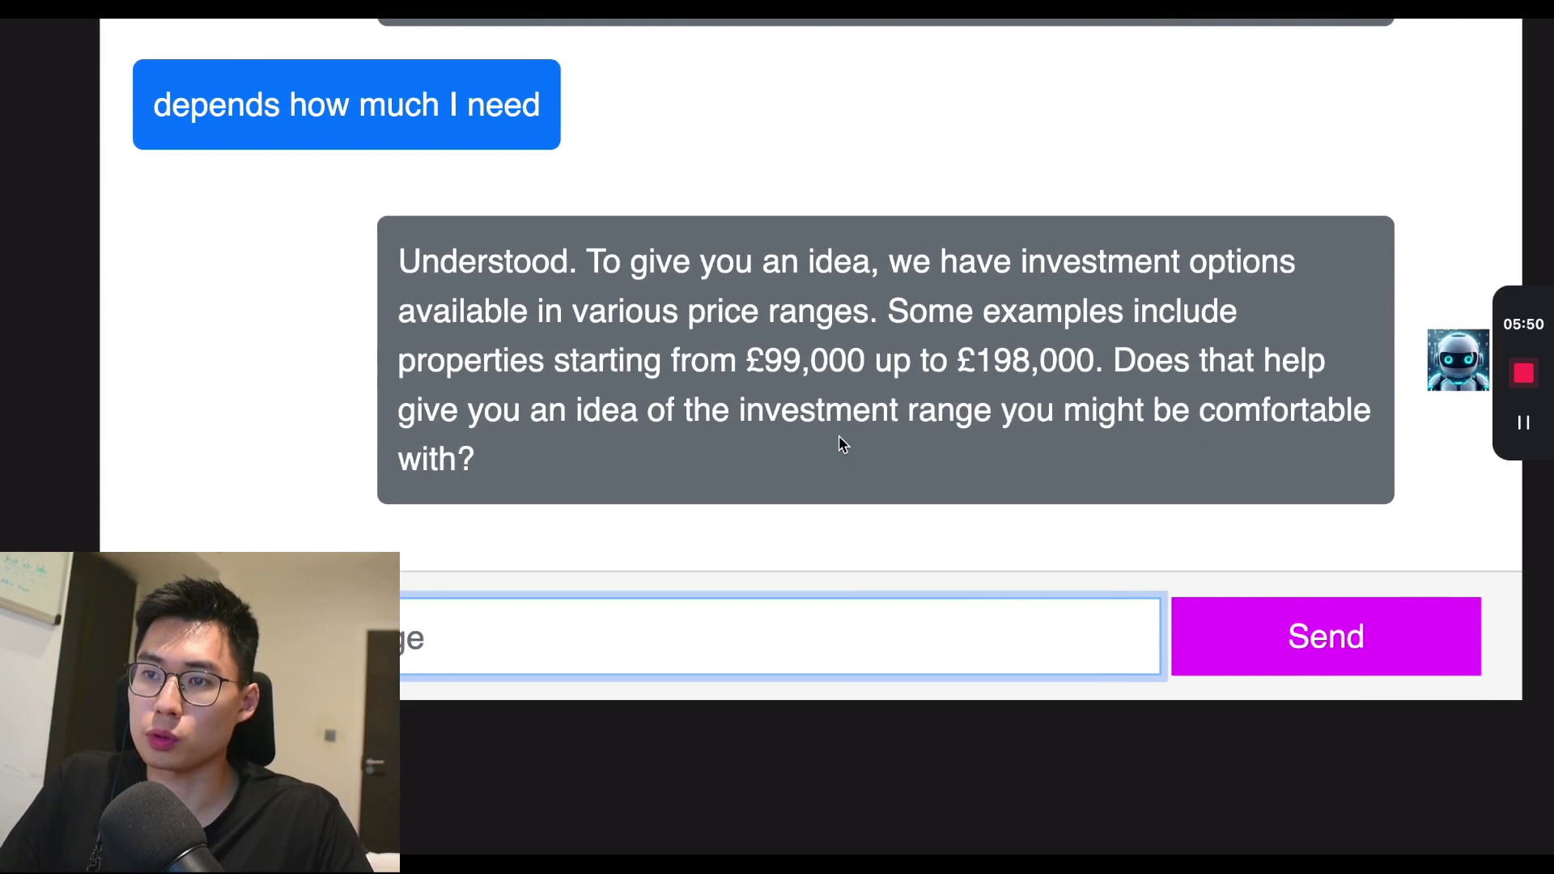
- Select the bot's reply suggesting a price range to review it
{"action": "scroll", "coordinate": [839, 438], "scroll_direction": "up", "scroll_amount": 2}
{"action": "scroll", "coordinate": [839, 438], "scroll_direction": "down", "scroll_amount": 2}
{"action": "left_click_drag", "start_coordinate": [590, 382], "coordinate": [1141, 479]}
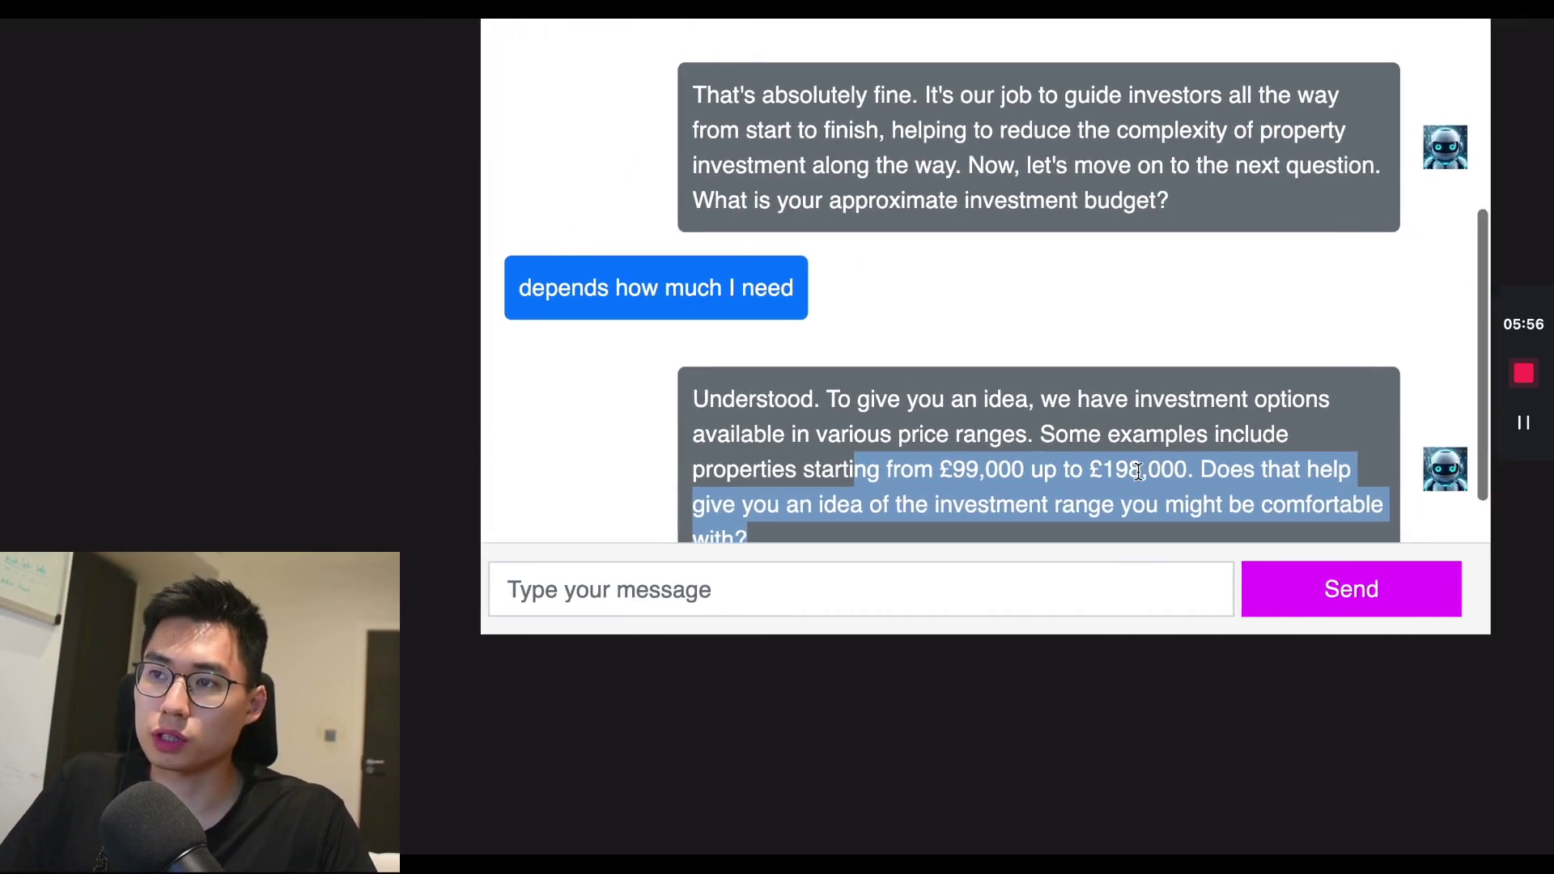
{"action": "scroll", "coordinate": [1138, 470], "scroll_direction": "up", "scroll_amount": 1}
{"action": "scroll", "coordinate": [1138, 469], "scroll_direction": "down", "scroll_amount": 2}
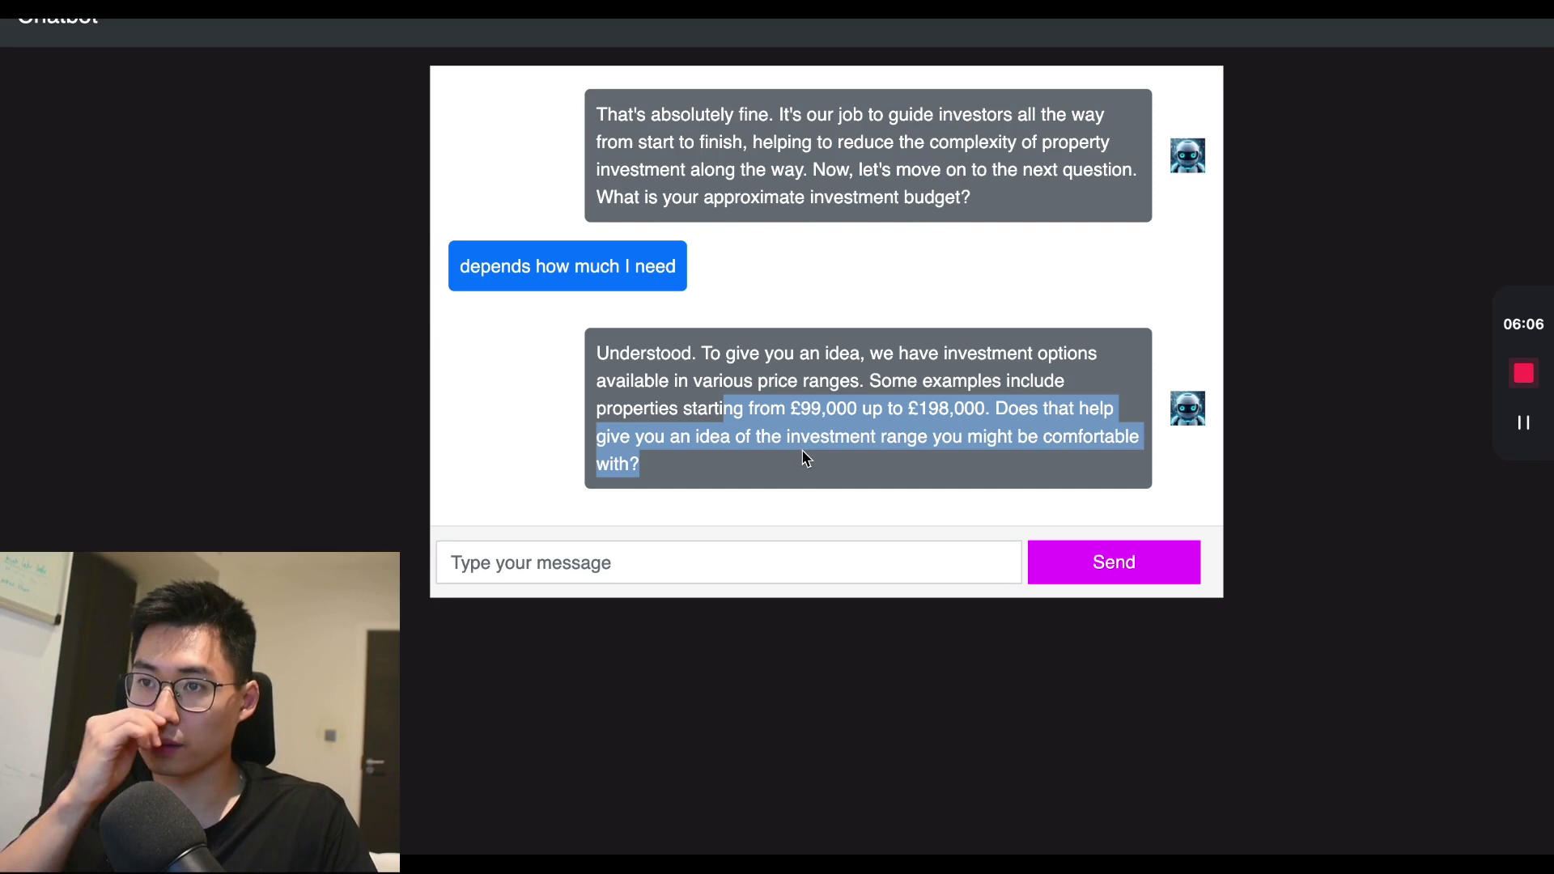
- Send 'yes' from the autofill list to confirm the suggested price range
{"action": "left_click", "coordinate": [705, 561]}
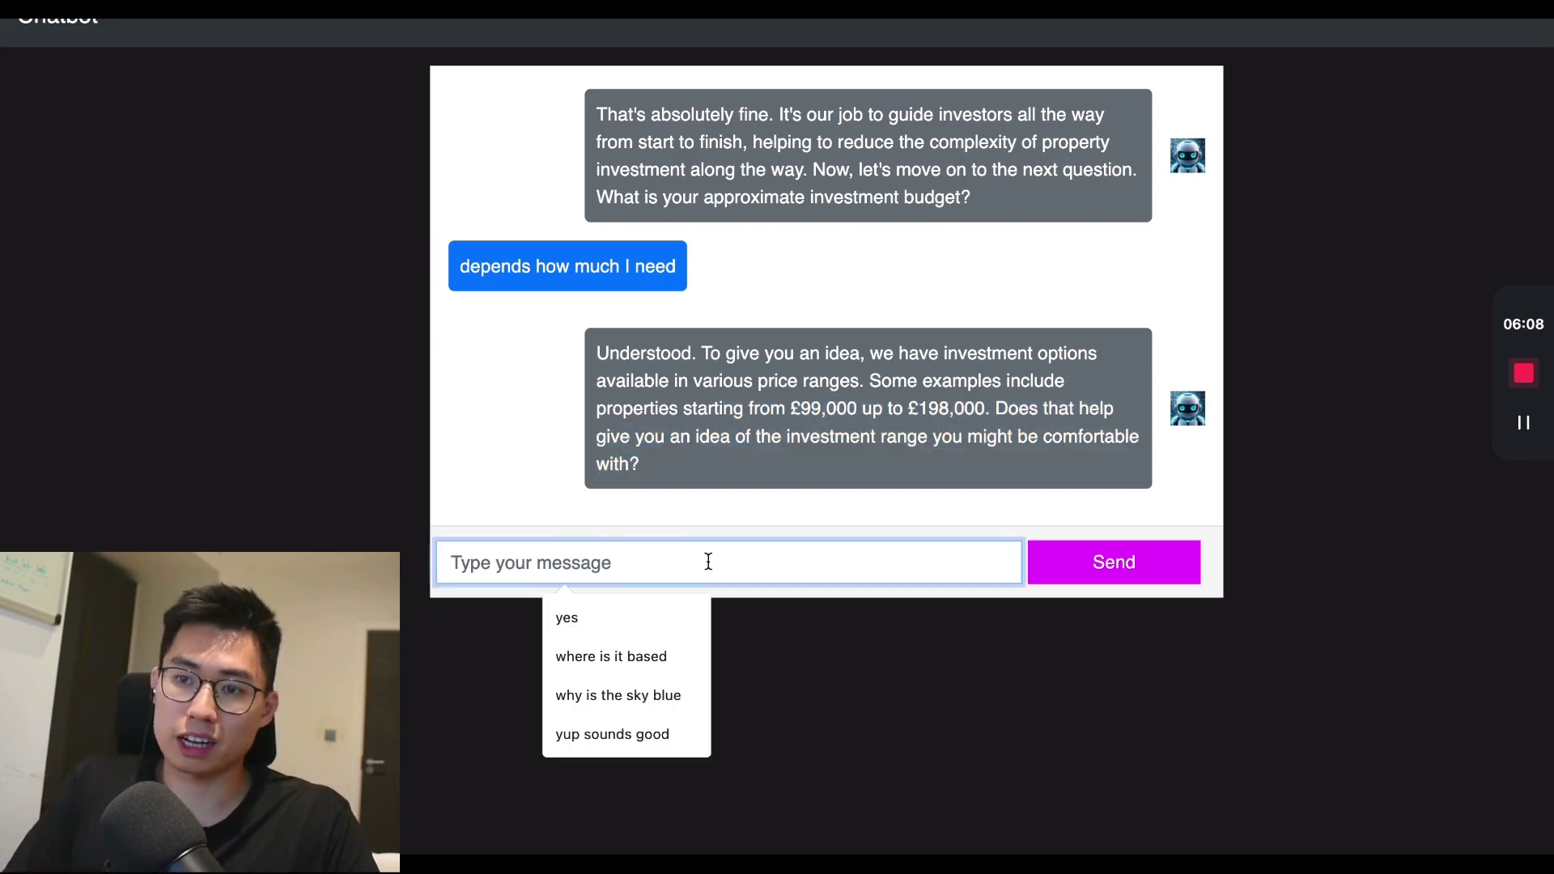
{"action": "left_click", "coordinate": [567, 618]}
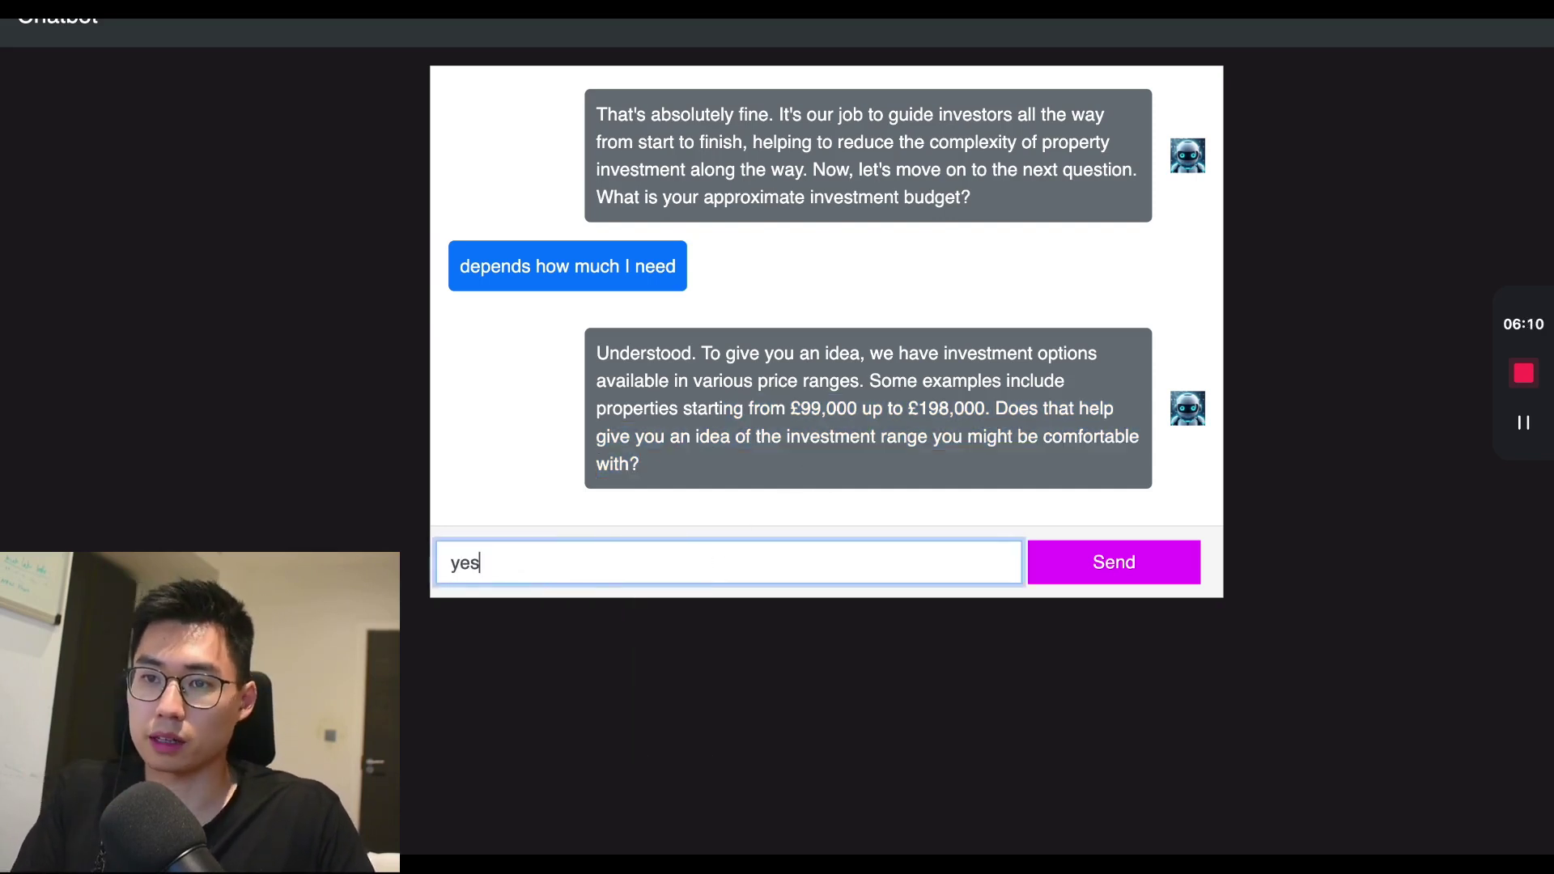
{"action": "key", "text": "Return"}
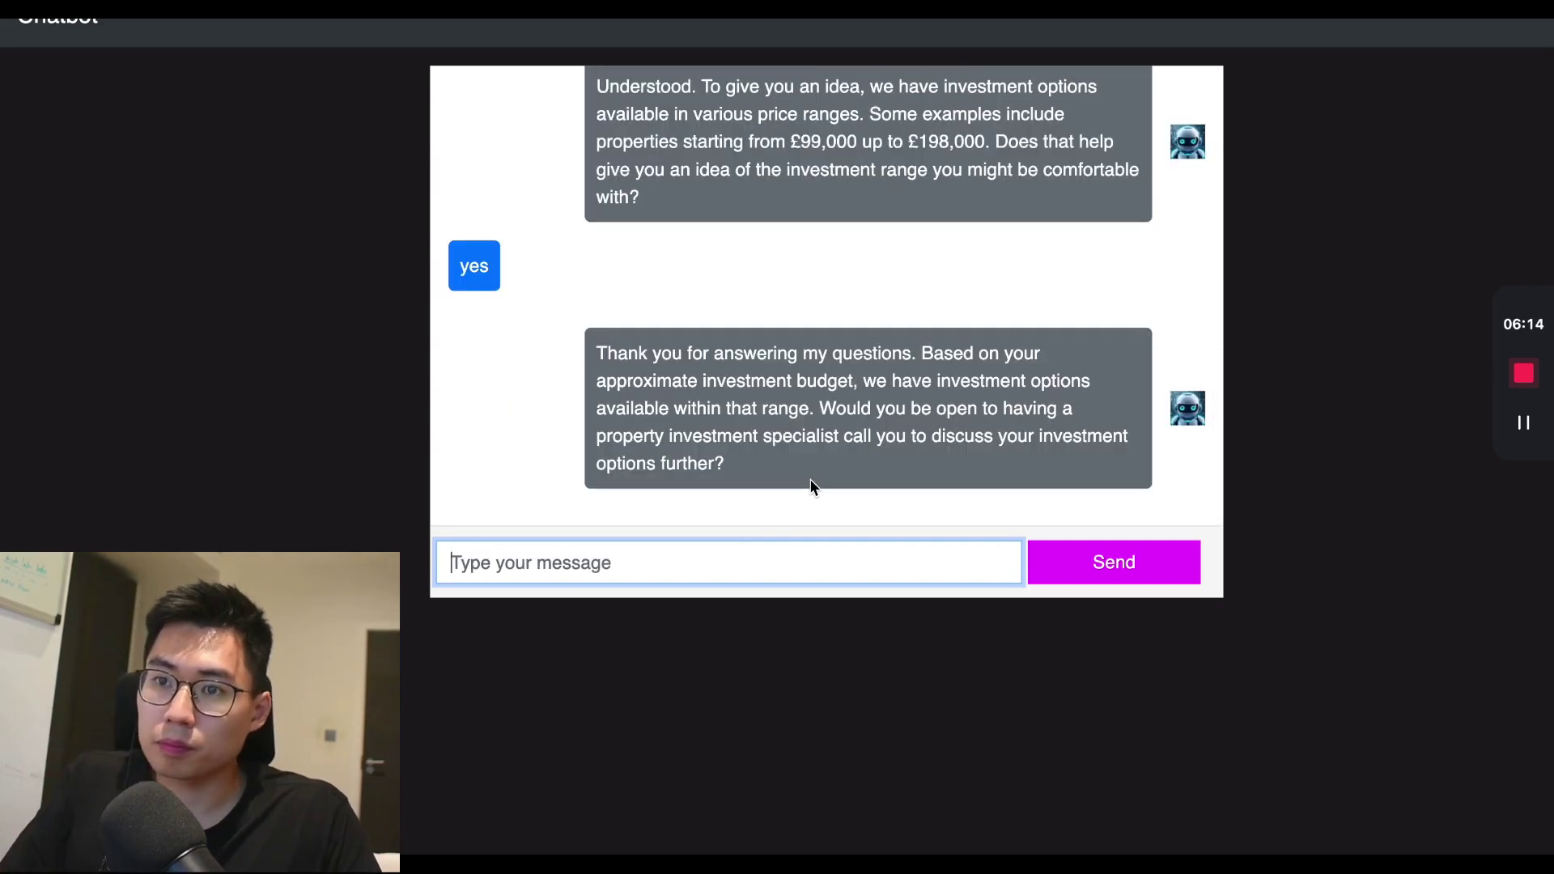
{"action": "scroll", "coordinate": [810, 384], "scroll_direction": "down", "scroll_amount": 1}
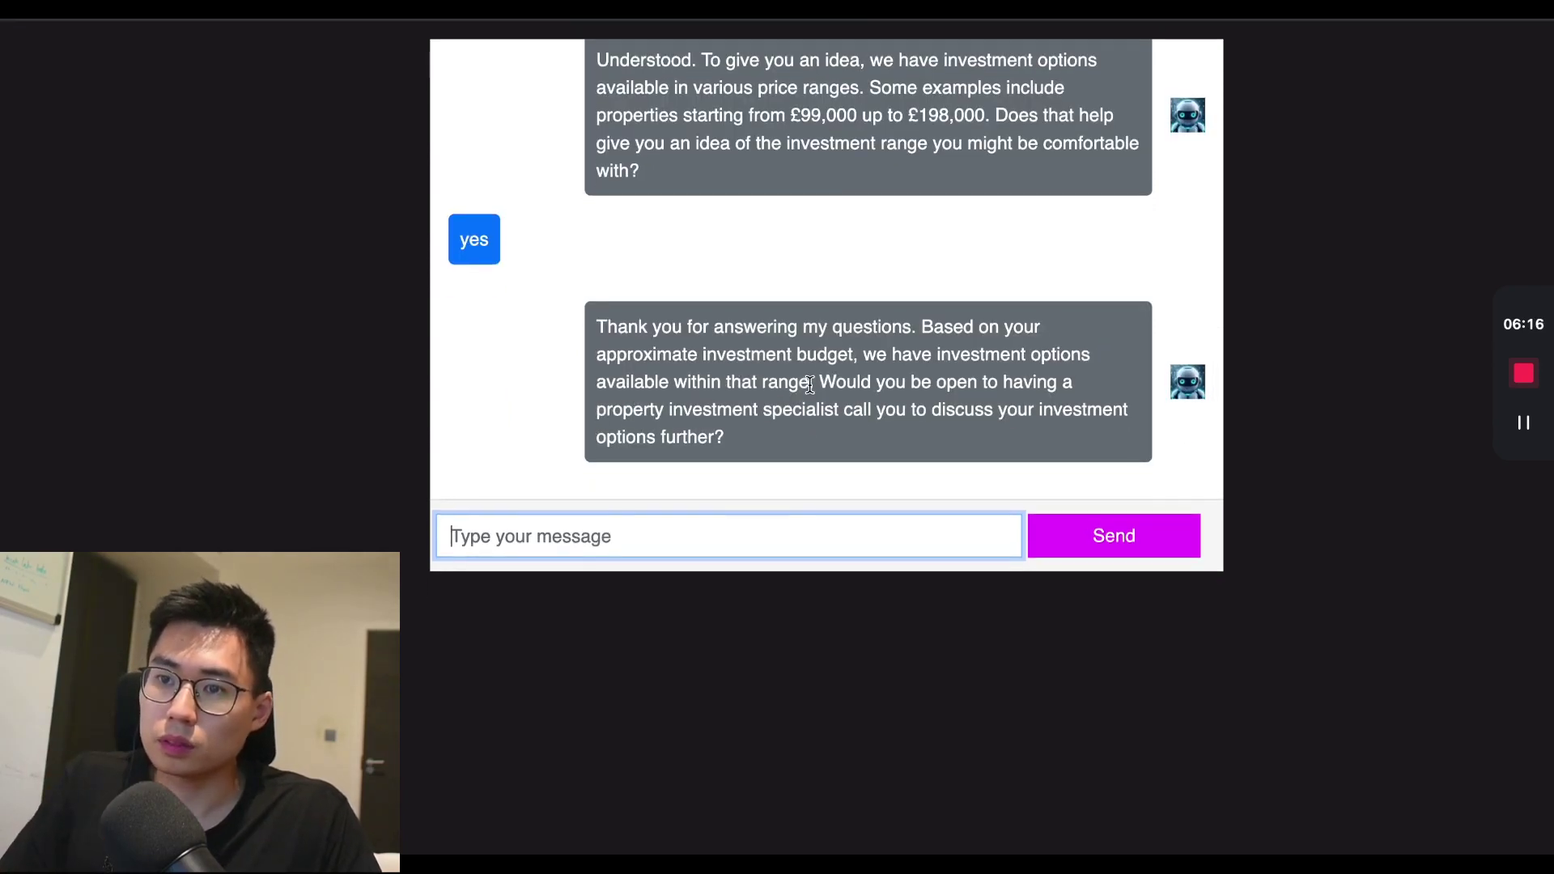
{"action": "scroll", "coordinate": [1329, 253], "scroll_direction": "up", "scroll_amount": 1}
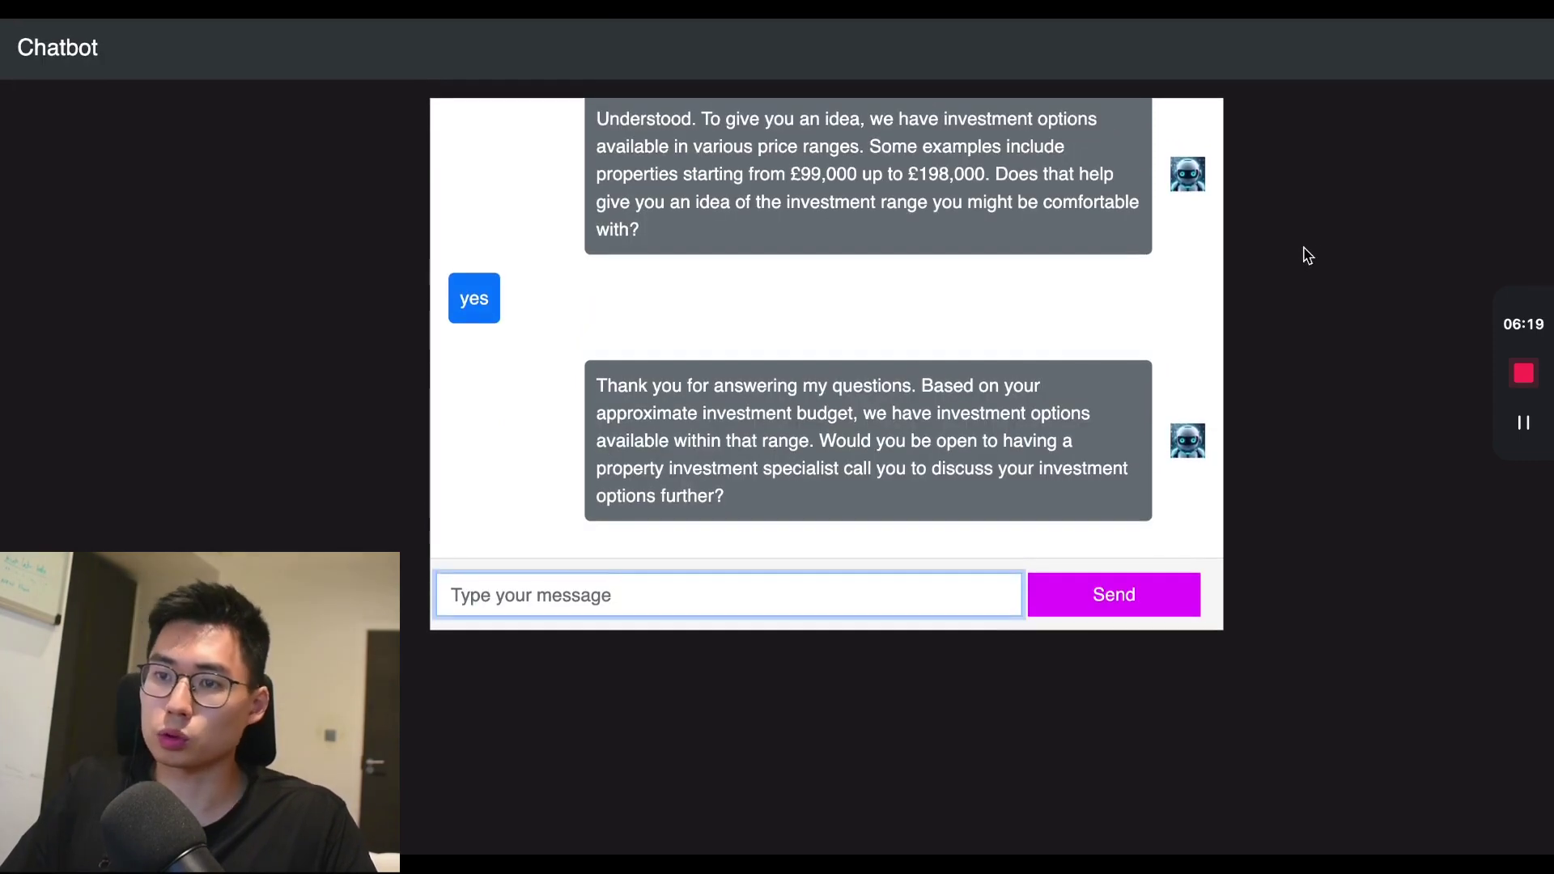
{"action": "scroll", "coordinate": [1055, 318], "scroll_direction": "up", "scroll_amount": 3}
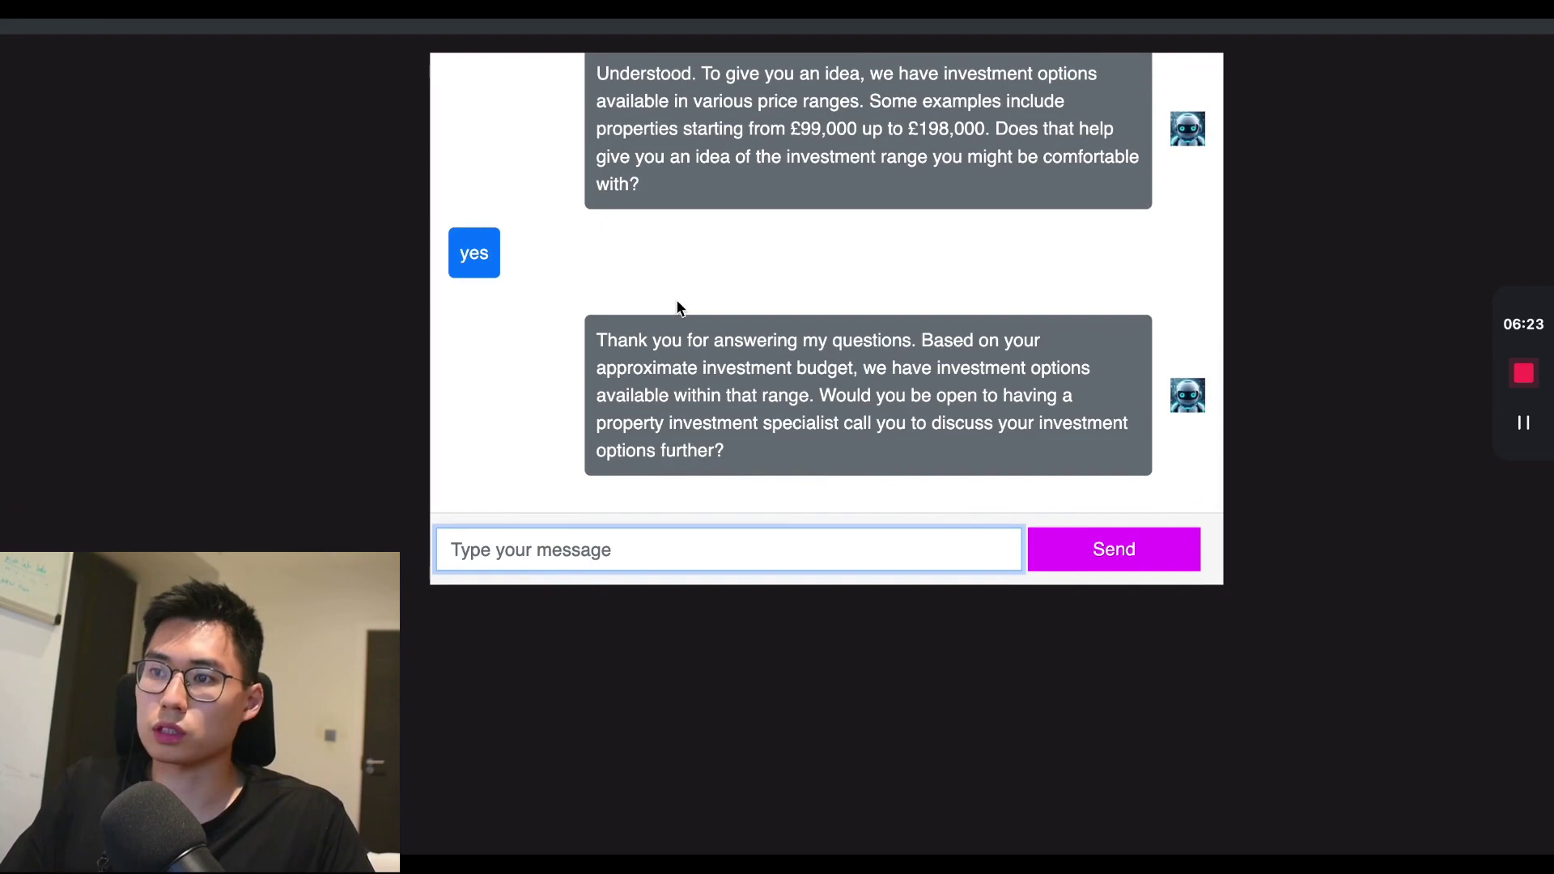
{"action": "scroll", "coordinate": [299, 381], "scroll_direction": "up", "scroll_amount": 1}
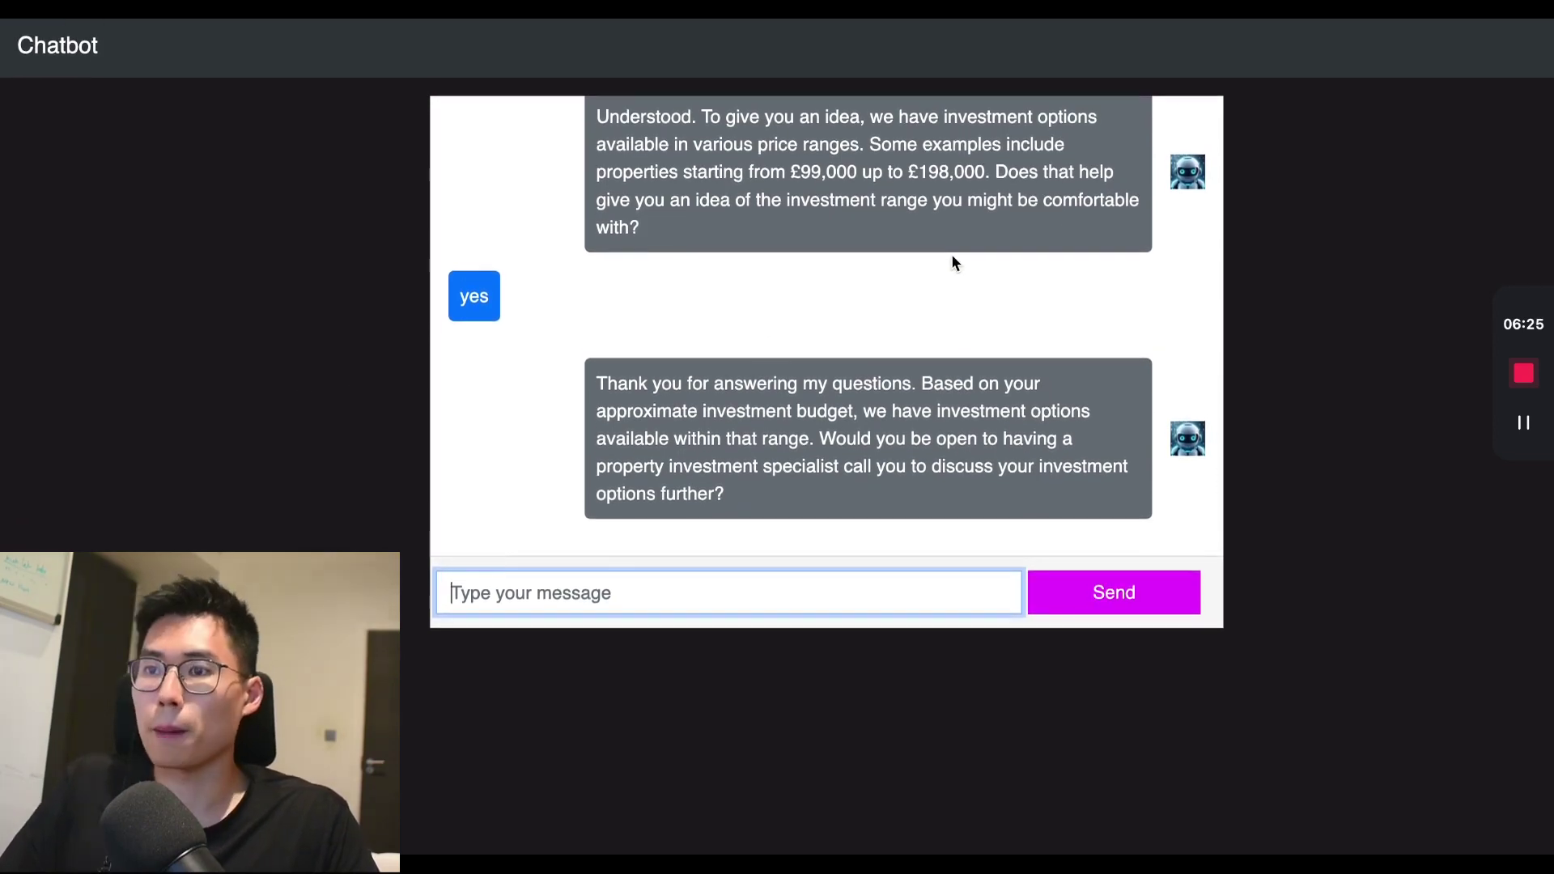
{"action": "scroll", "coordinate": [952, 258], "scroll_direction": "up", "scroll_amount": 10}
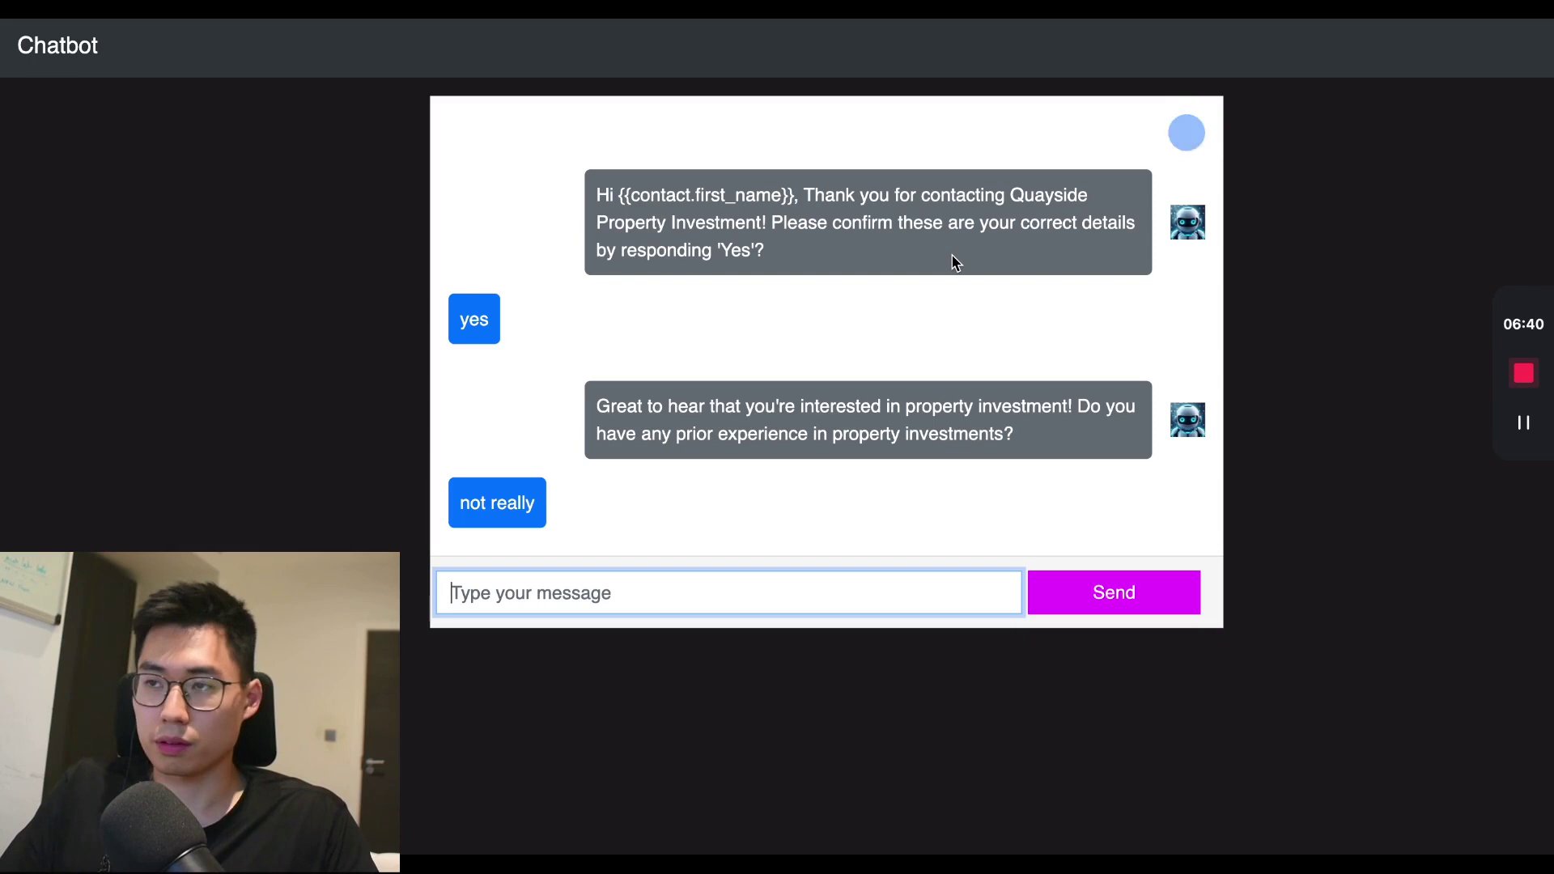
{"action": "scroll", "coordinate": [955, 260], "scroll_direction": "right", "scroll_amount": 3}
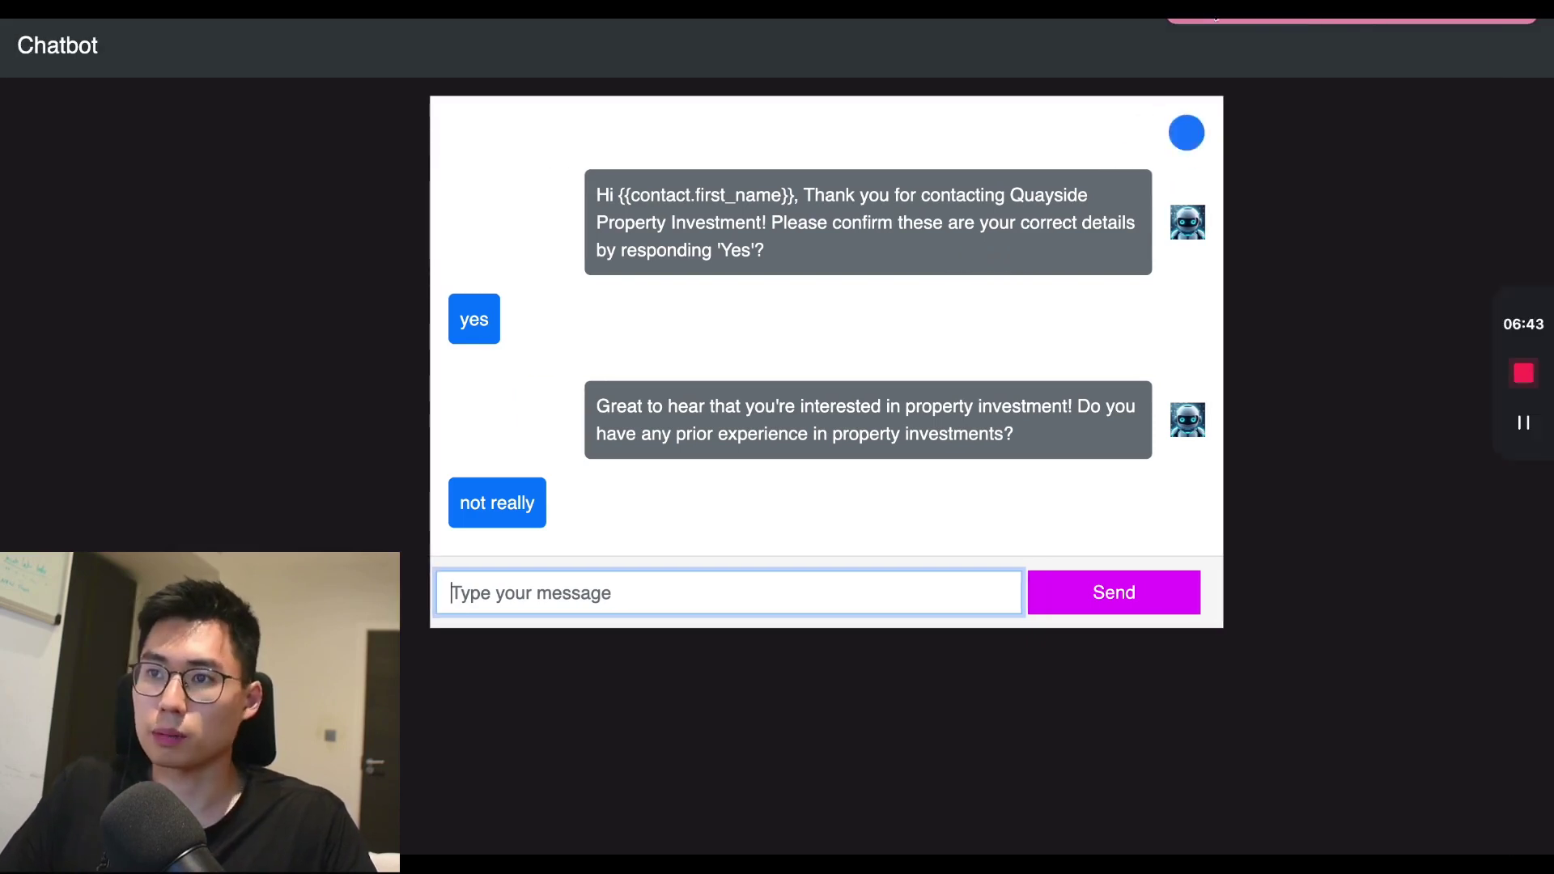